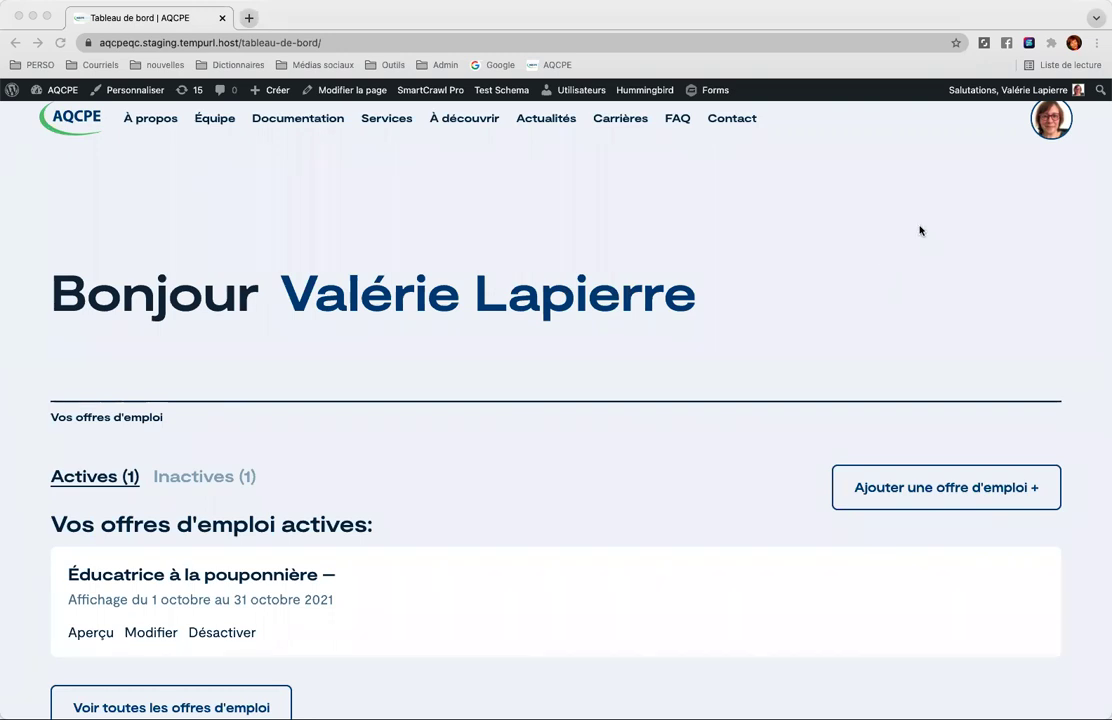
Open the form for adding a new job offer from the "Vos offres d'emploi" section of the dashboard.
click(1053, 125)
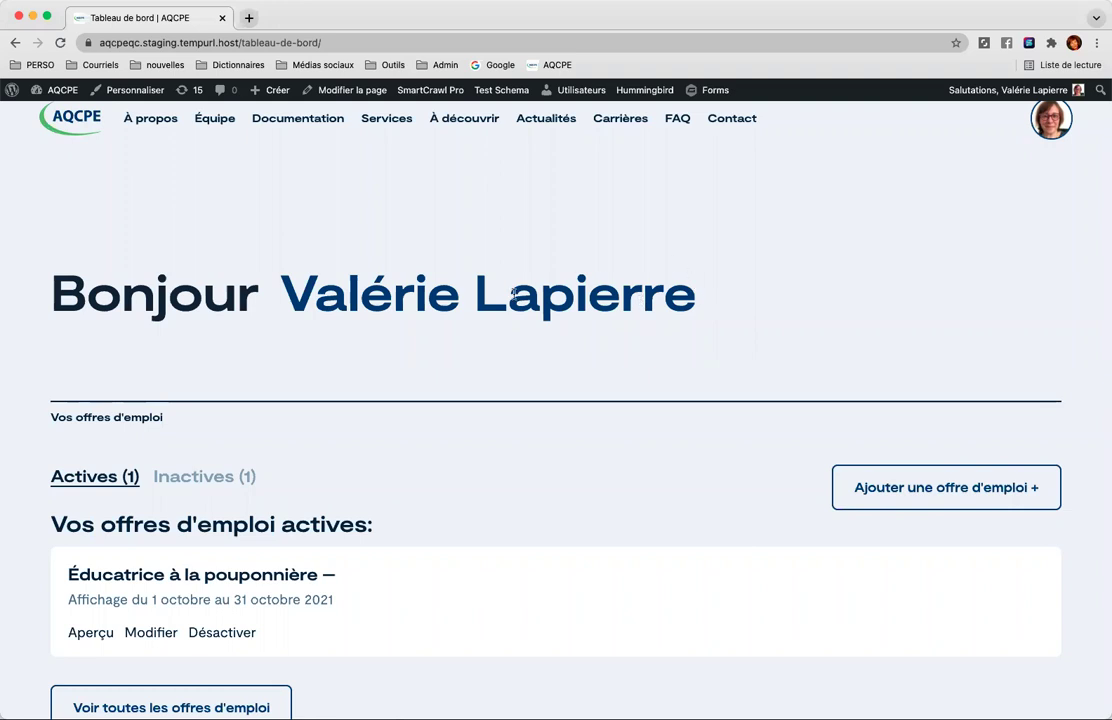
scroll(586, 306, down, 3)
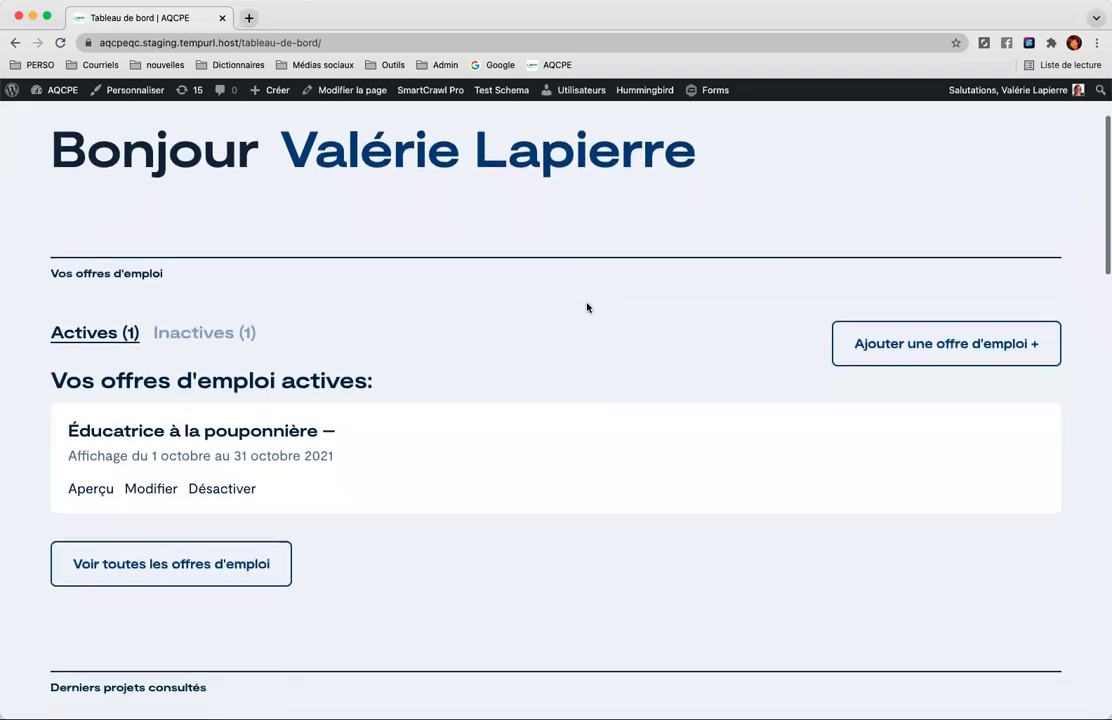
scroll(587, 307, down, 2)
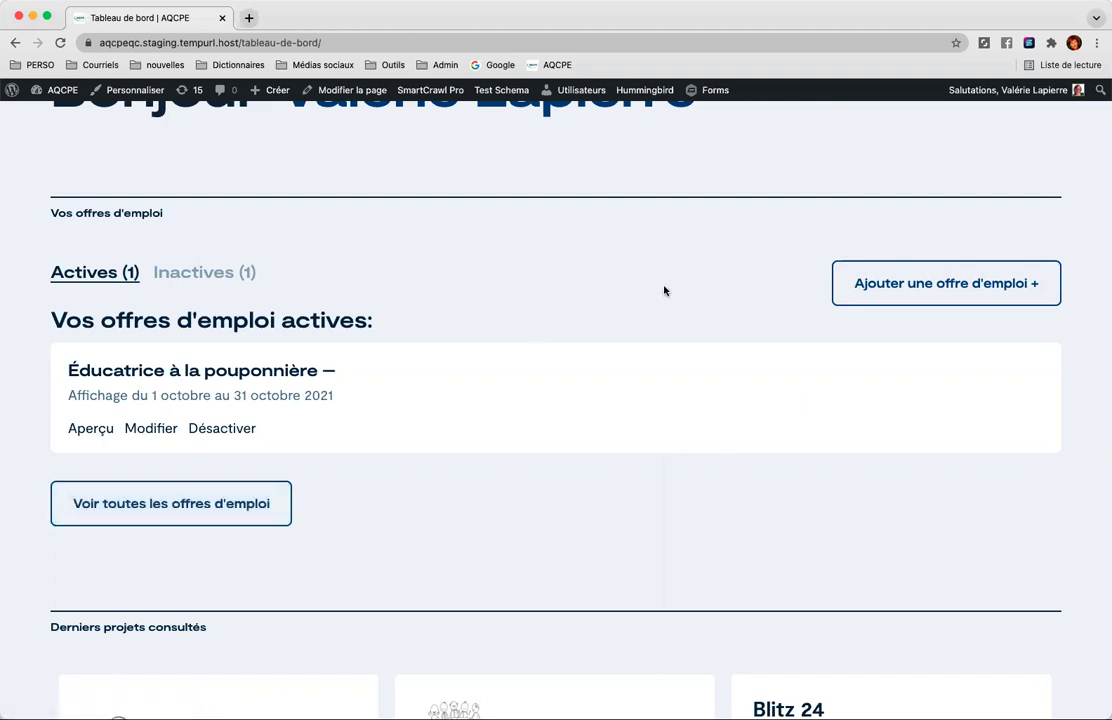
click(949, 289)
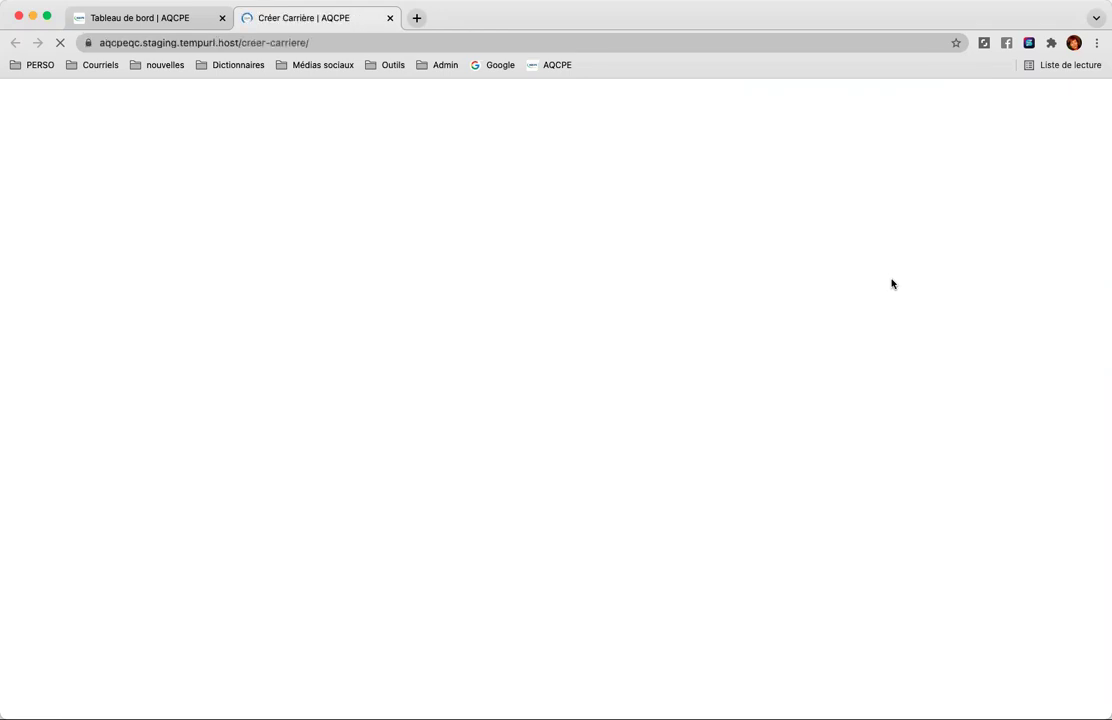
Review the logo upload option and the available choices for Région and Type d'emploi.
scroll(889, 283, down, 2)
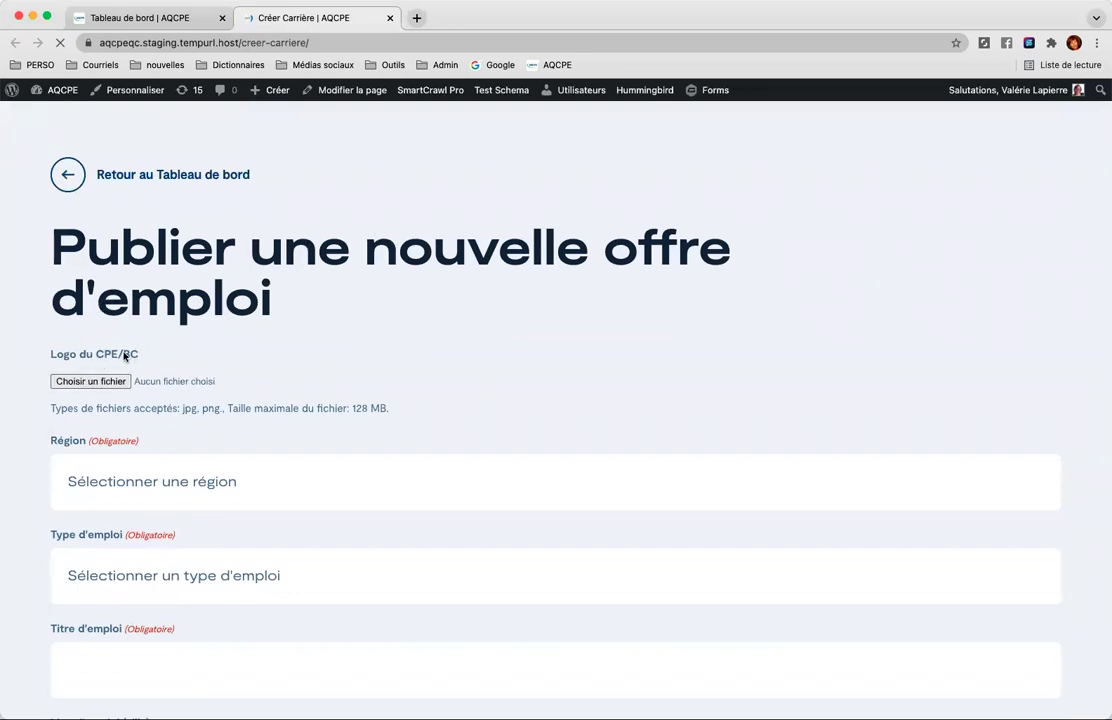
scroll(118, 356, down, 1)
scroll(118, 356, down, 1)
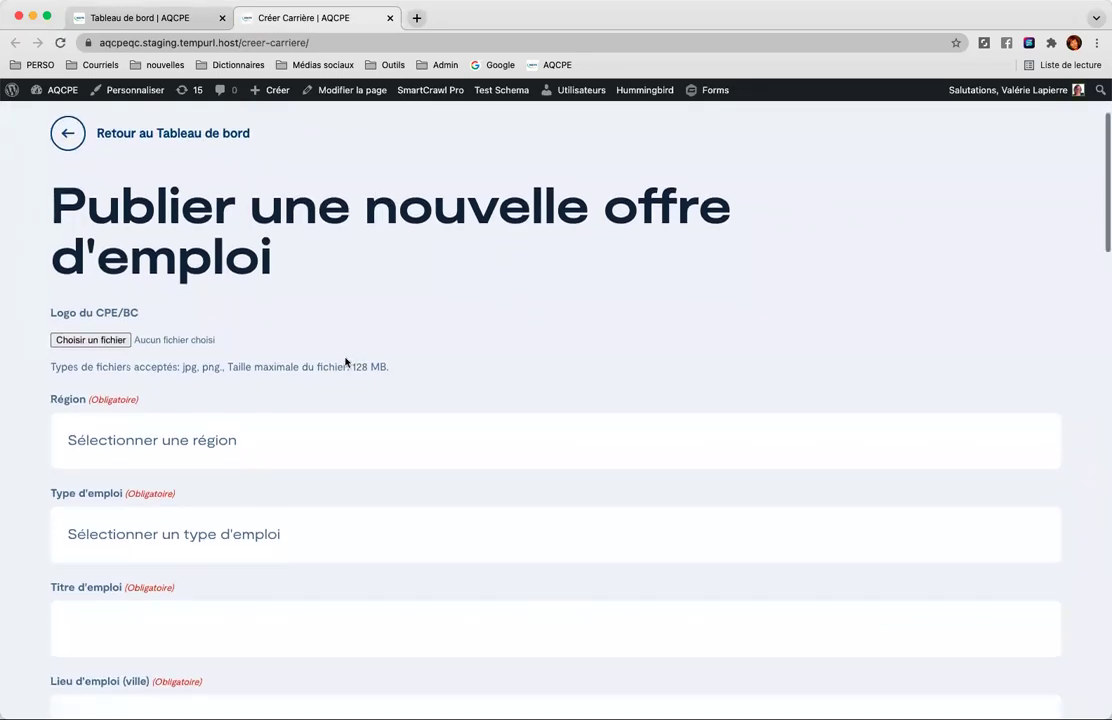
scroll(310, 335, down, 3)
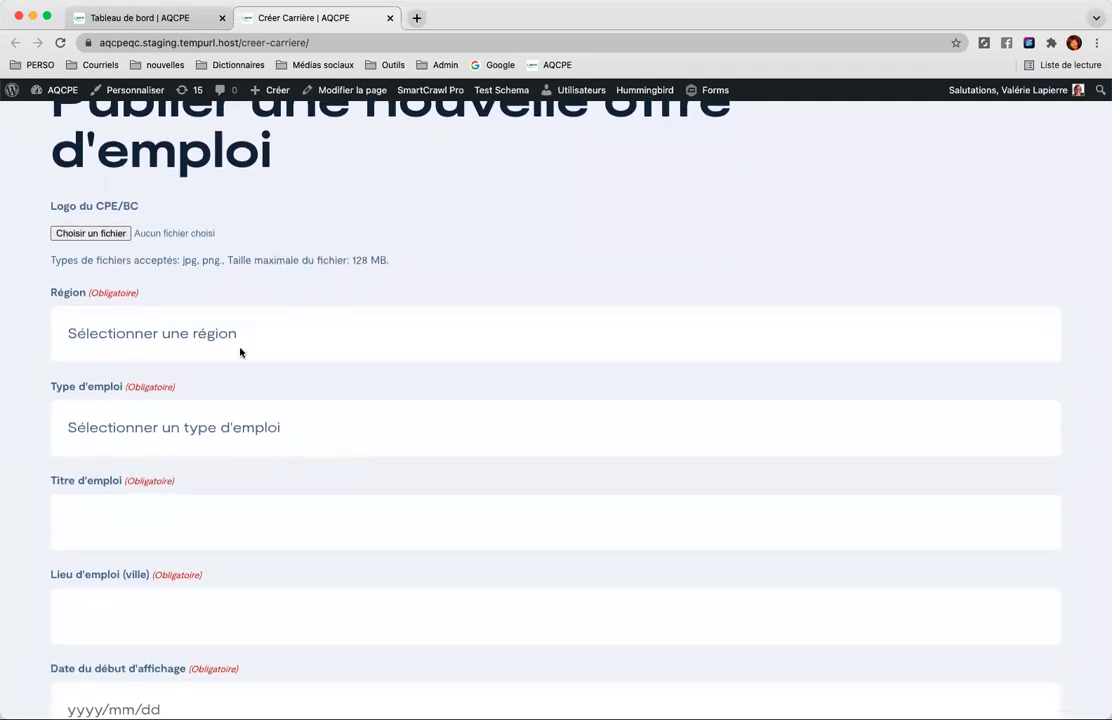
scroll(242, 352, down, 1)
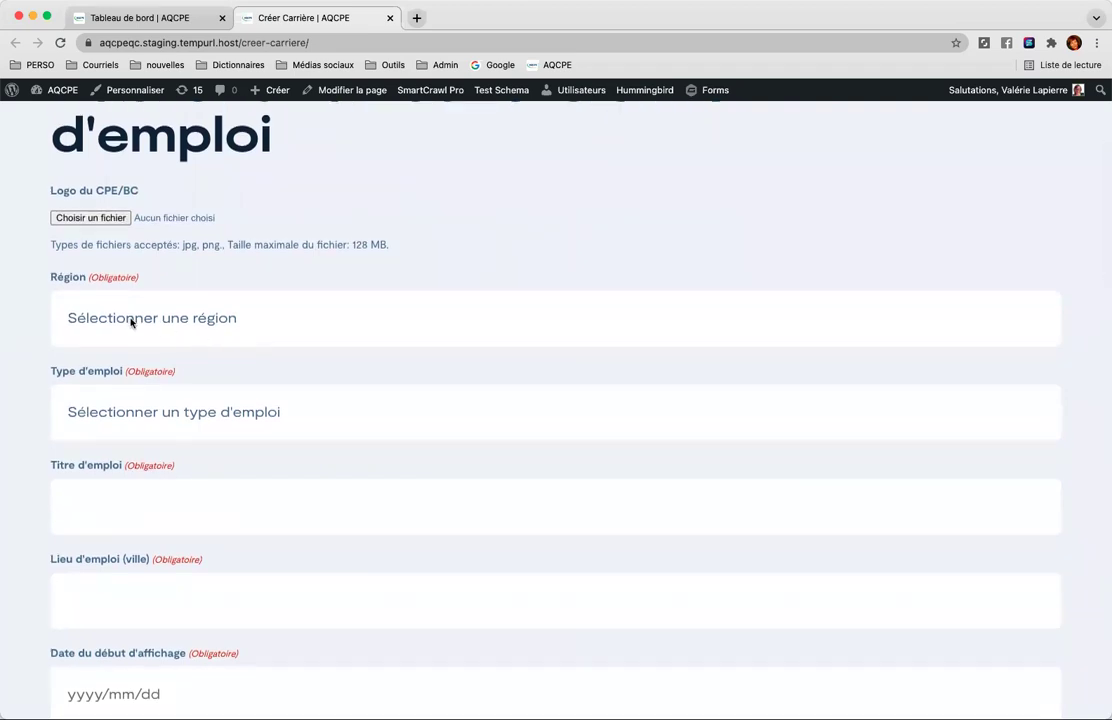
click(347, 326)
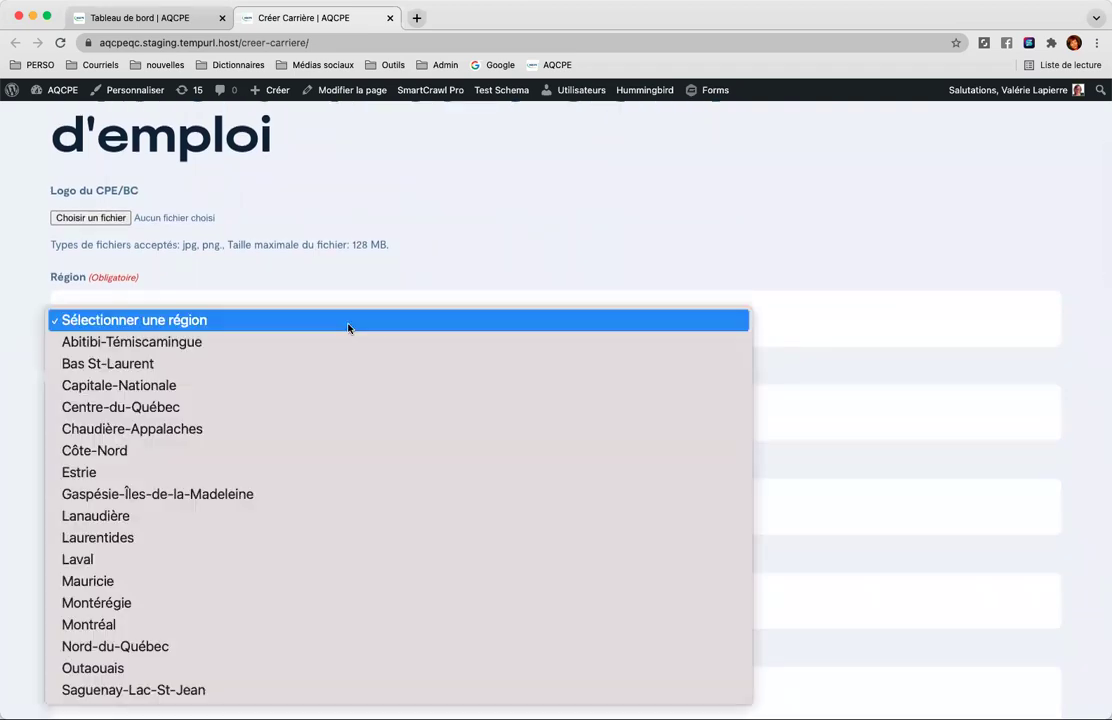
click(340, 390)
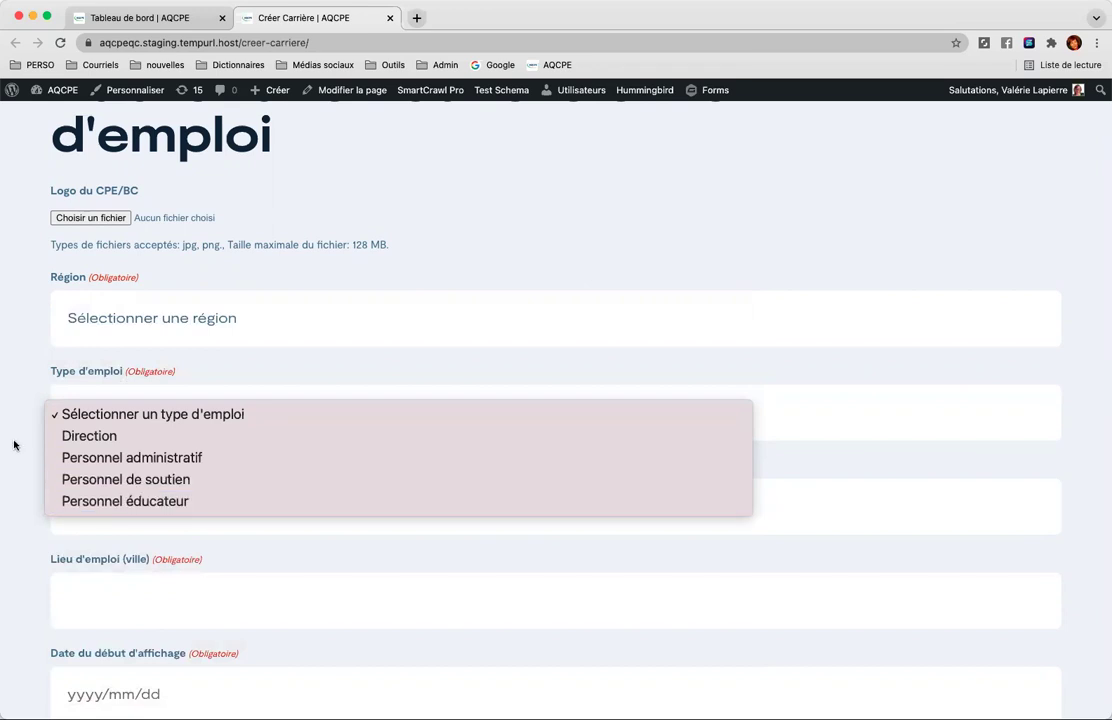
click(55, 442)
Examine the required job title and job location (city) fields of the new offer.
scroll(55, 440, down, 2)
click(132, 387)
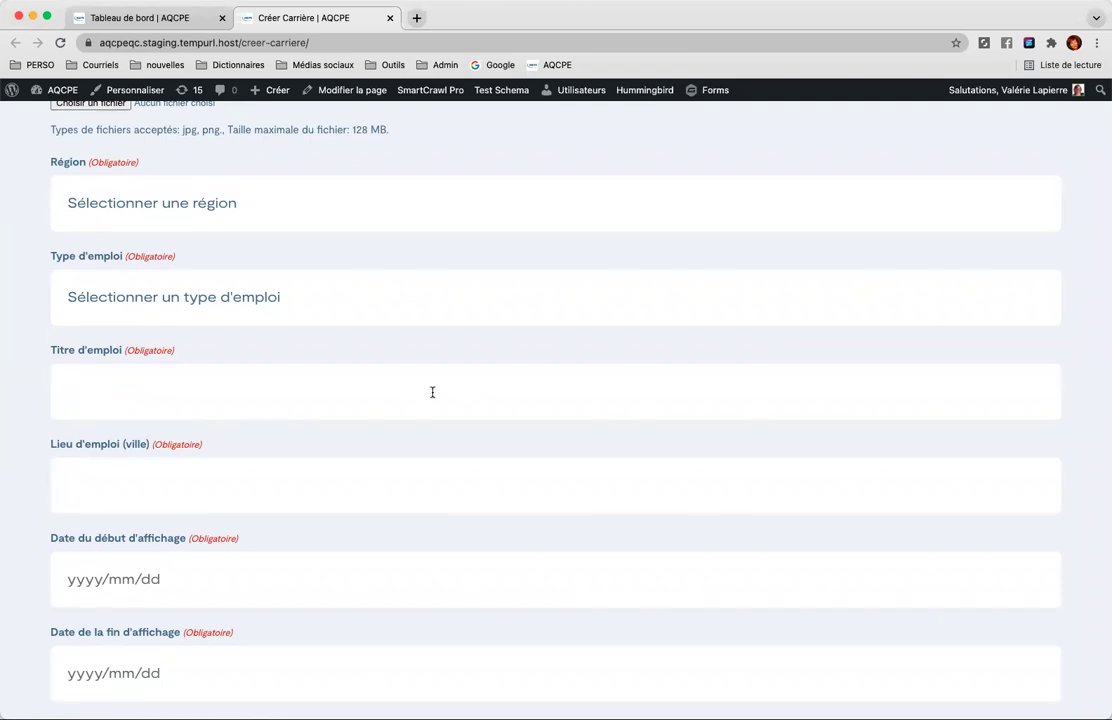
scroll(431, 392, down, 2)
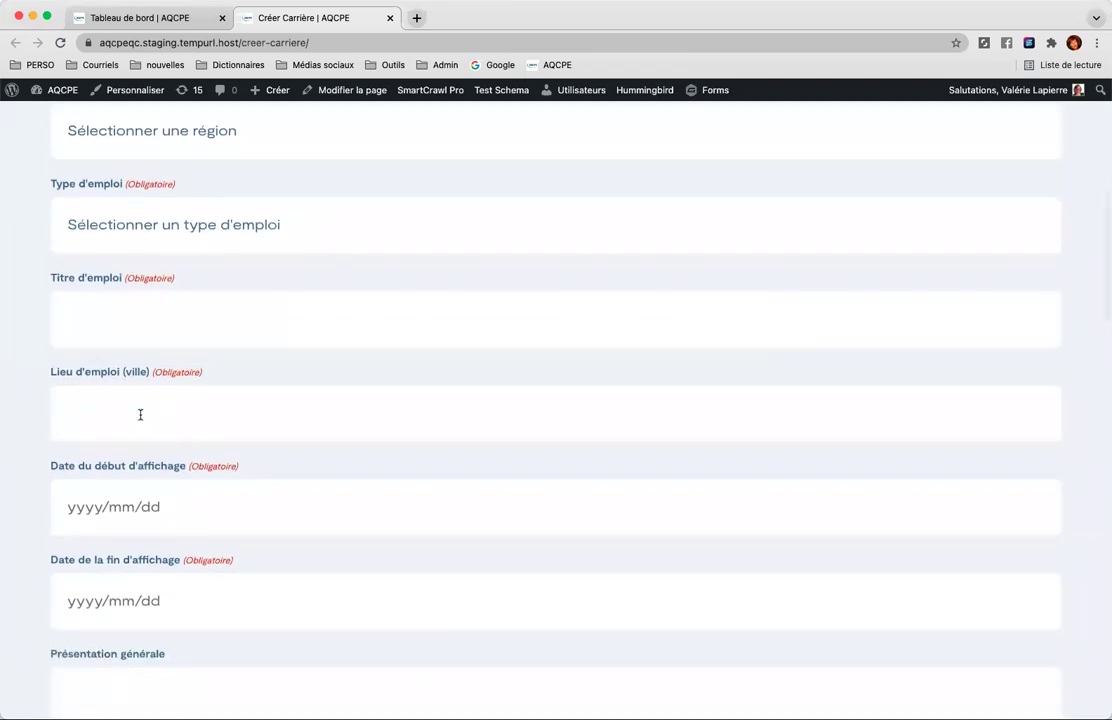
click(141, 413)
click(26, 401)
scroll(253, 414, down, 2)
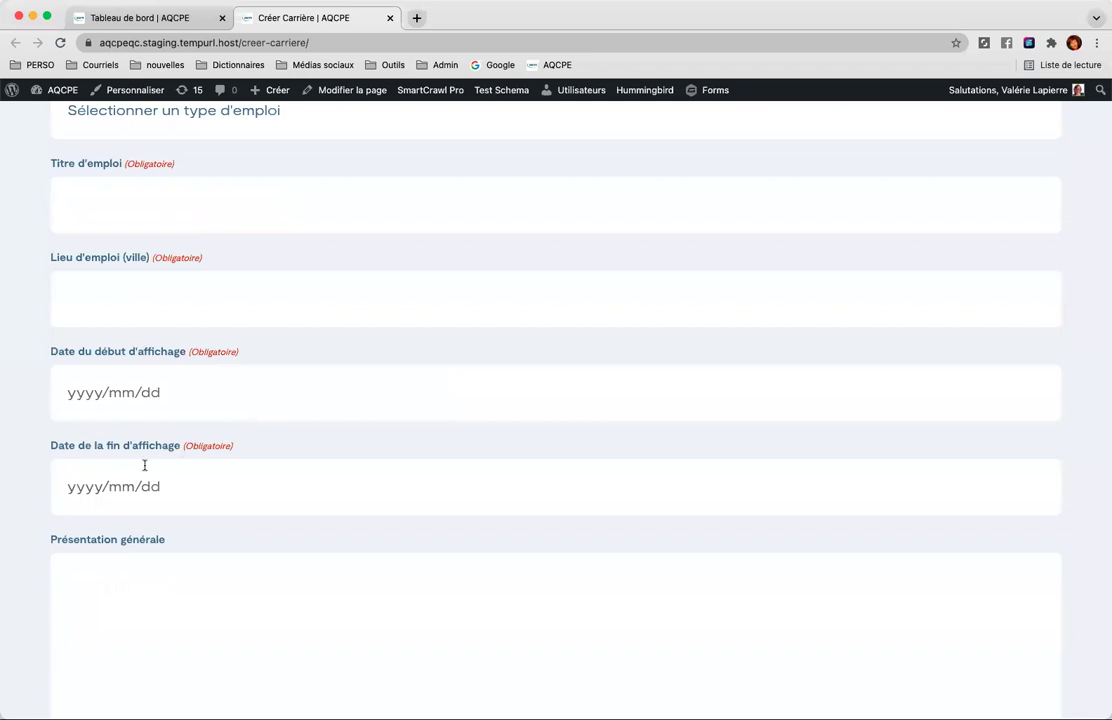
Set the posting's display start date to 2021/10/01 and its end date to 2021/10/31.
click(216, 403)
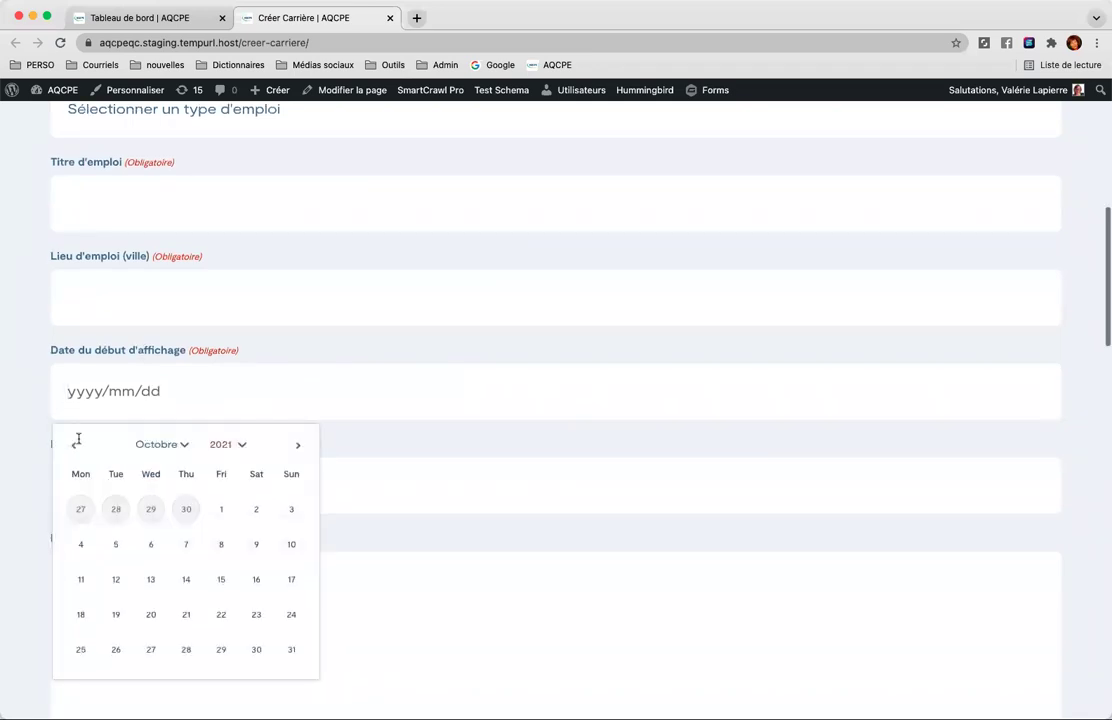
click(221, 509)
click(171, 505)
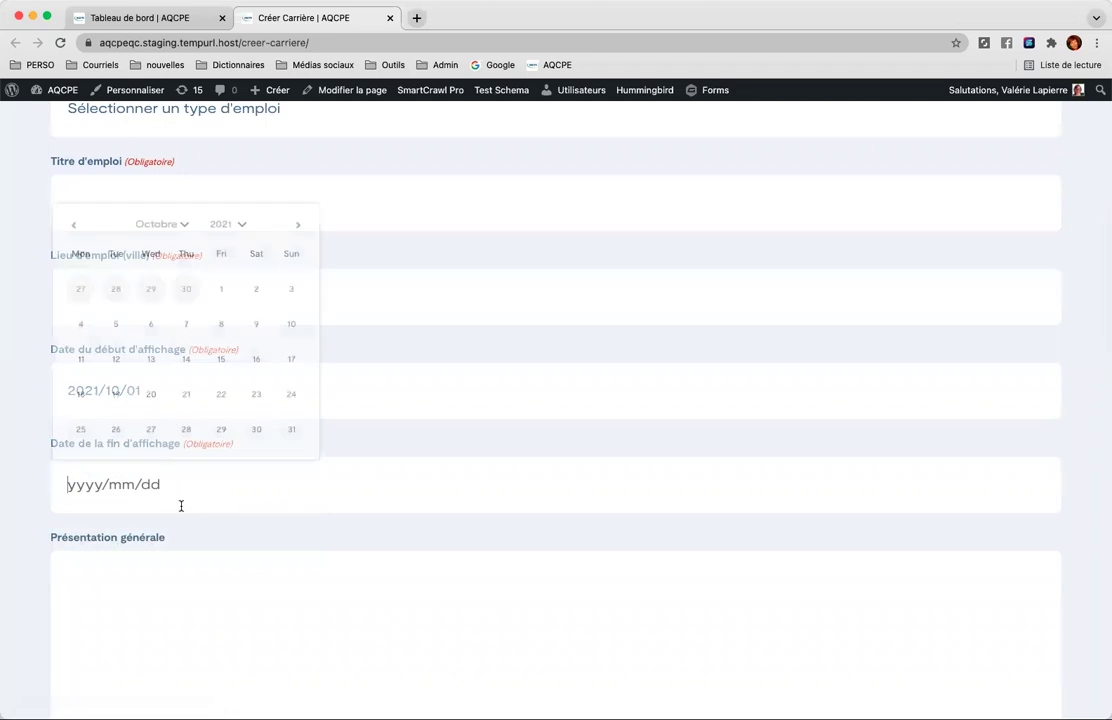
click(291, 430)
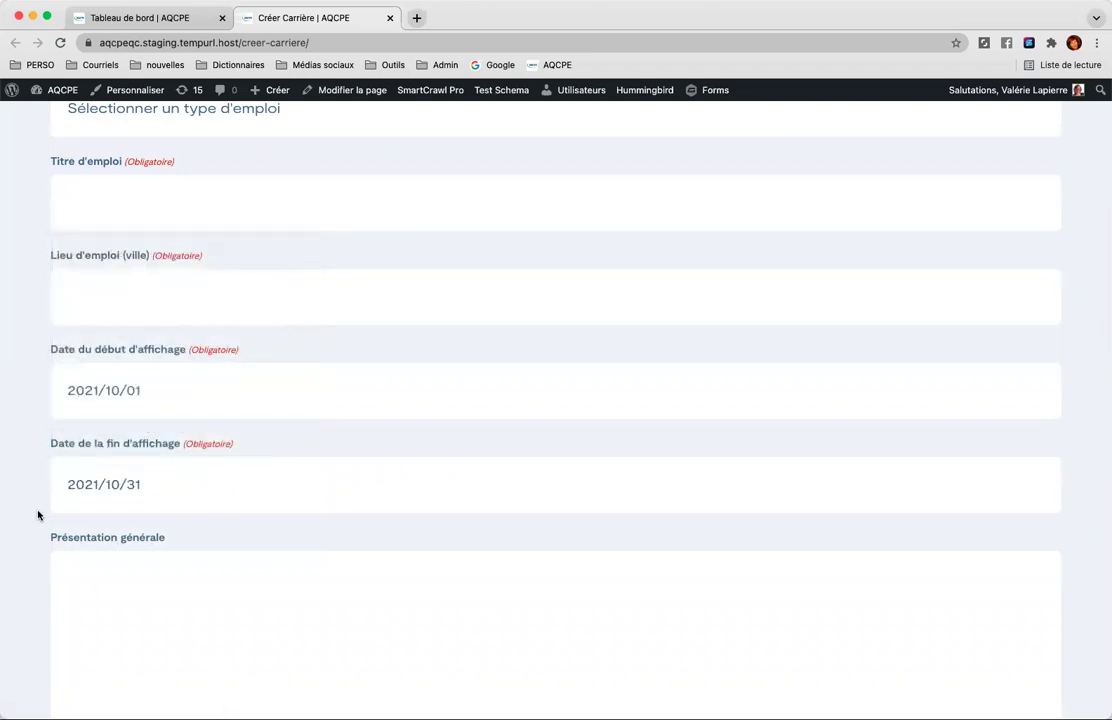
Review the offer's description sections, from general presentation to working conditions, and the application e-mail field with its note.
scroll(40, 497, down, 5)
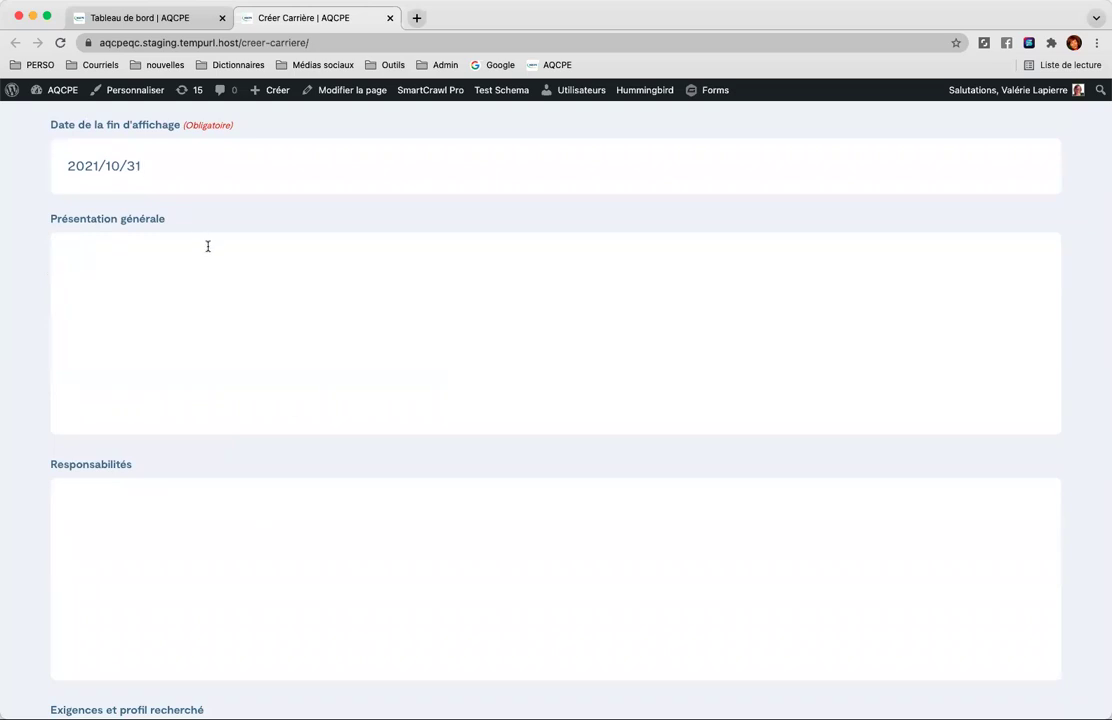
scroll(200, 246, up, 3)
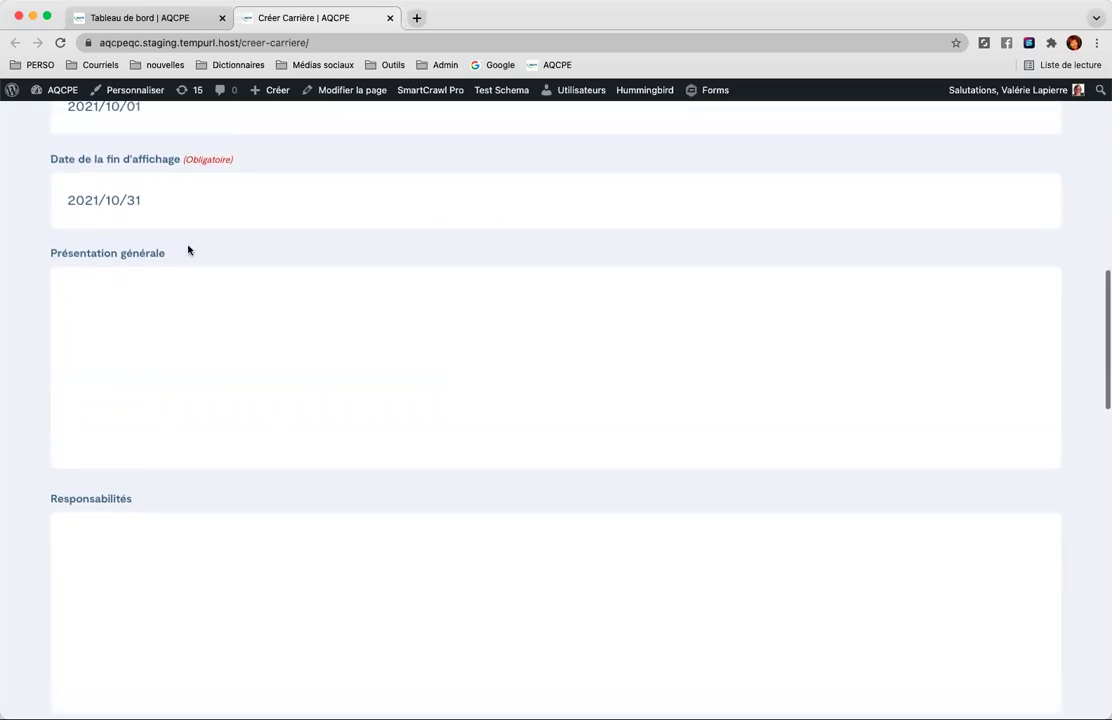
scroll(215, 320, down, 5)
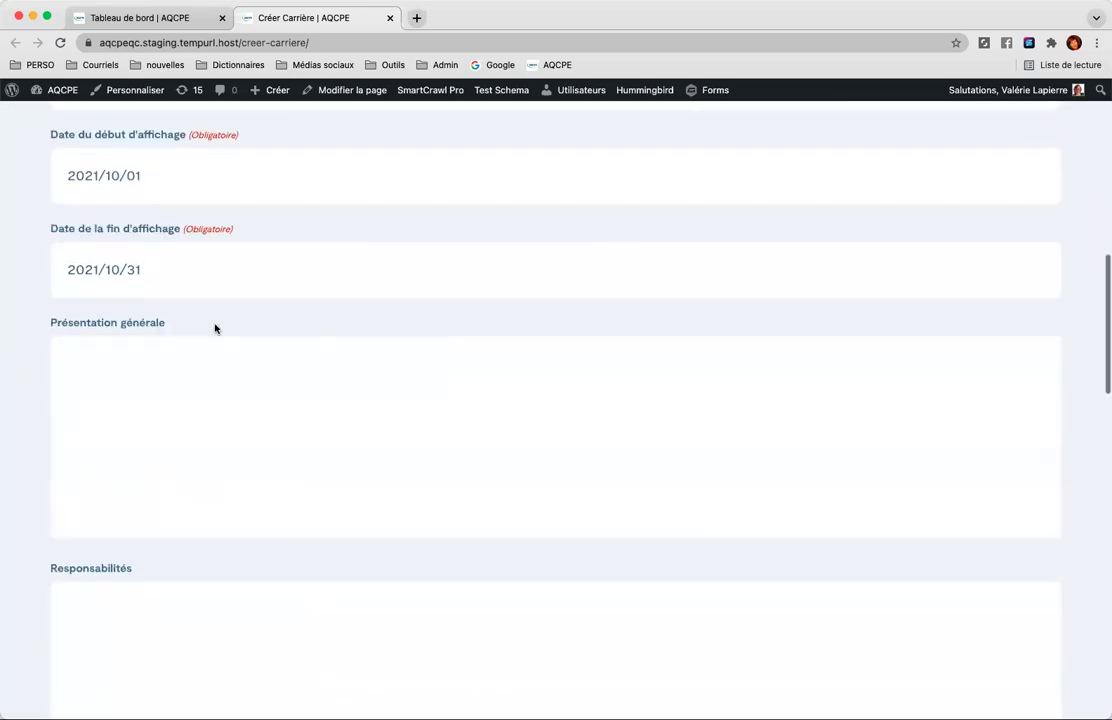
scroll(225, 285, up, 1)
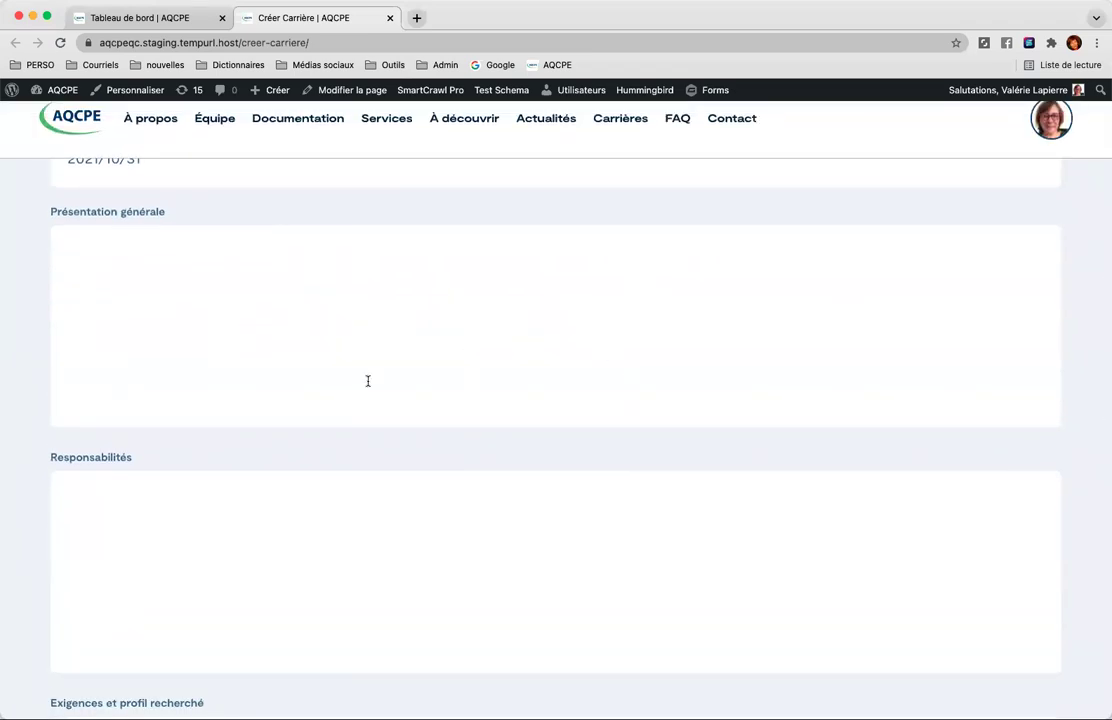
scroll(400, 410, down, 2)
scroll(435, 440, down, 10)
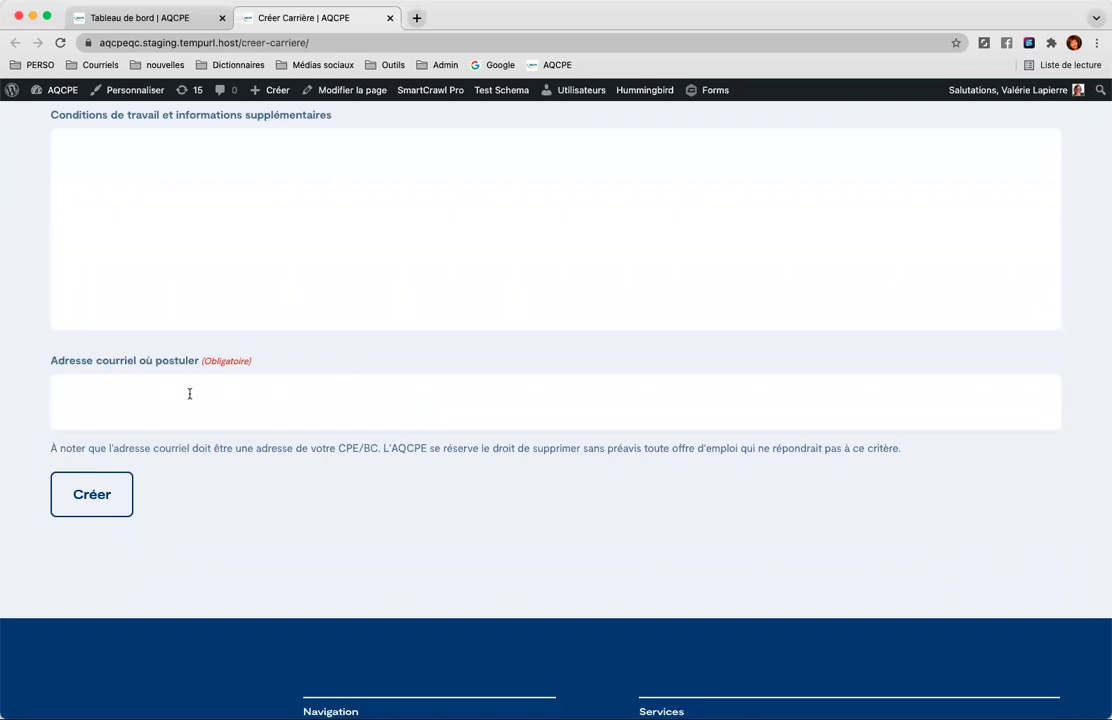
click(200, 406)
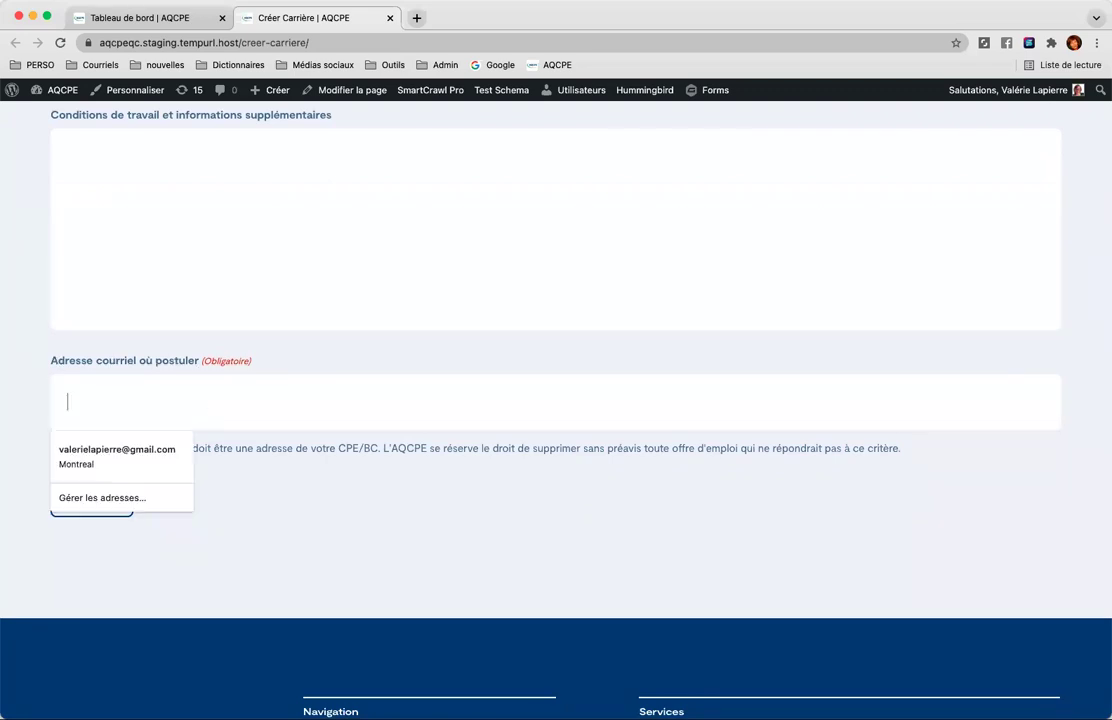
click(716, 523)
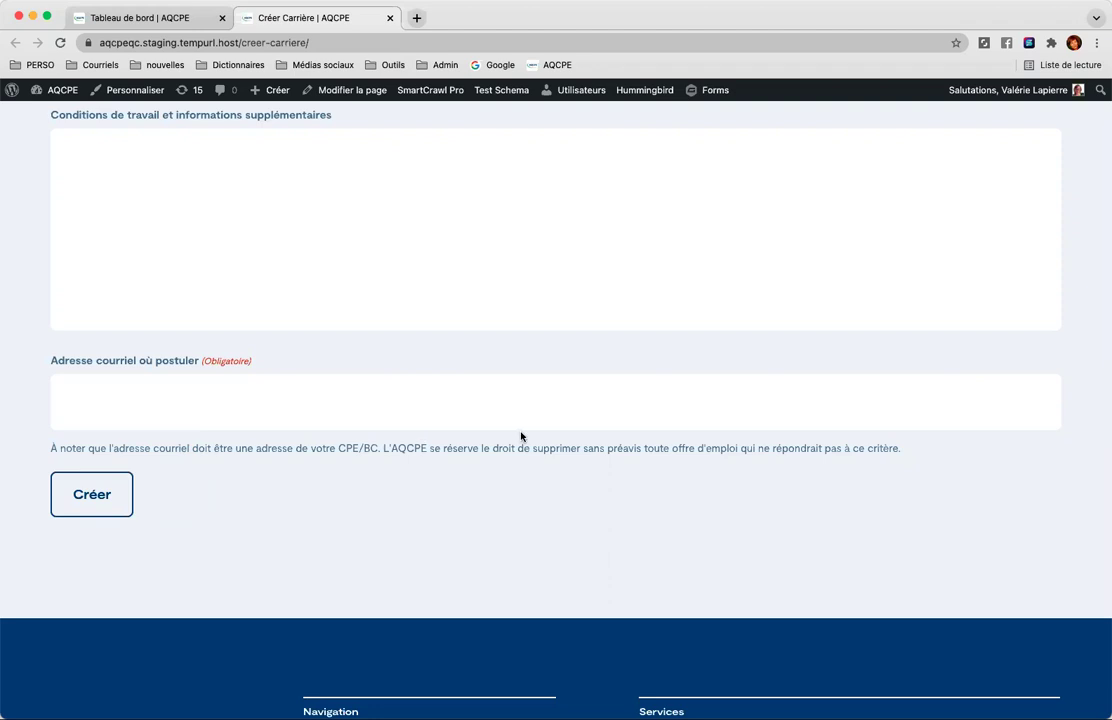
Choose Bas St-Laurent as the offer's region and Personnel de soutien as its job type.
scroll(520, 434, up, 2)
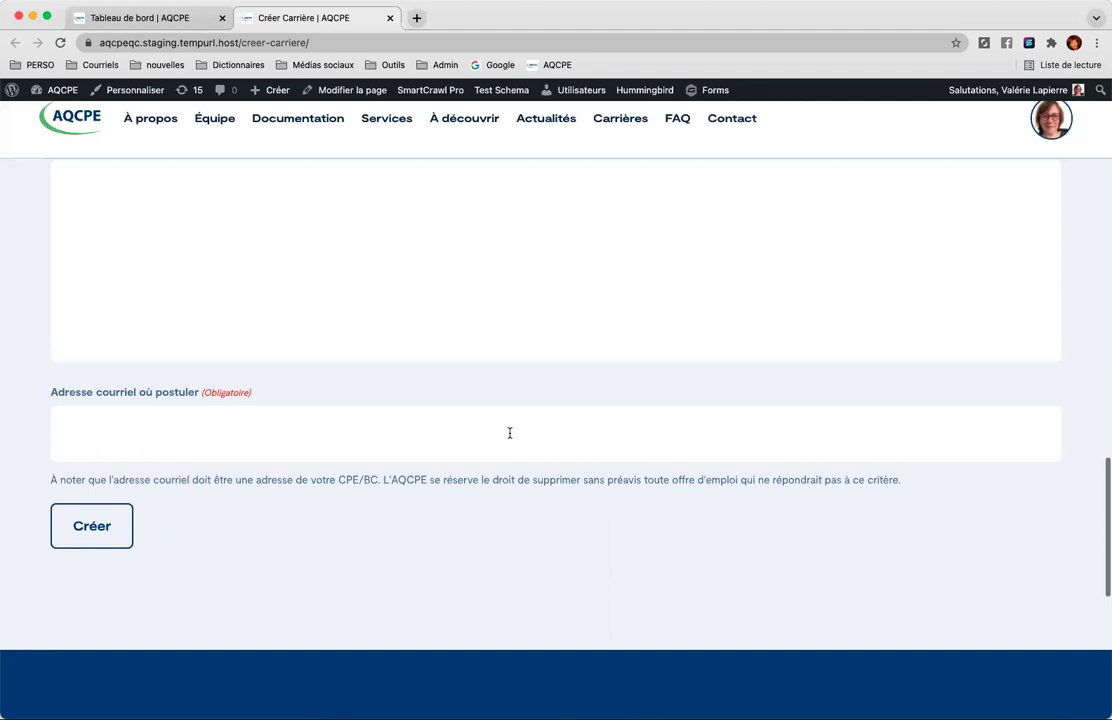
click(82, 540)
scroll(422, 474, up, 15)
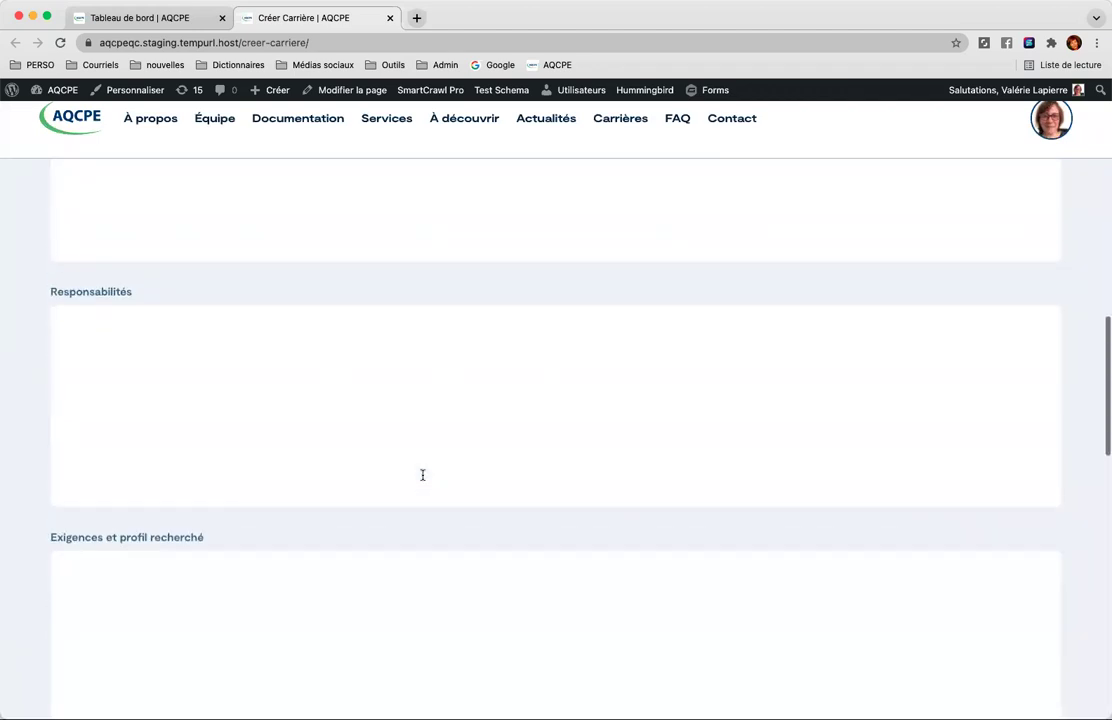
scroll(422, 476, up, 4)
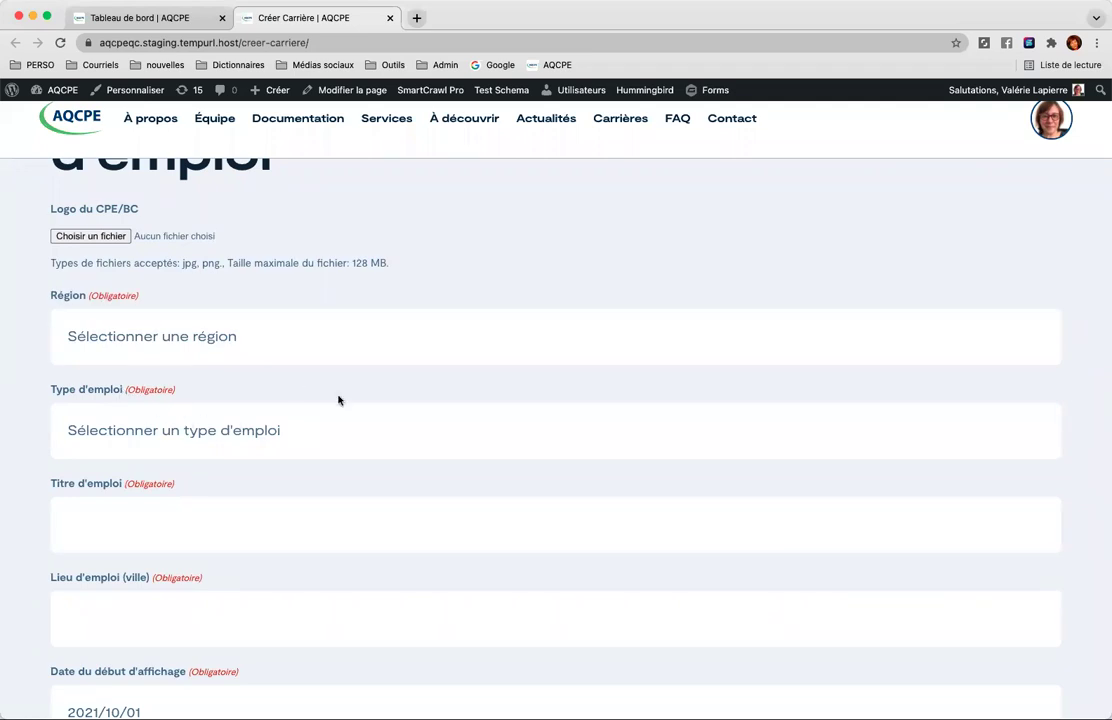
click(337, 345)
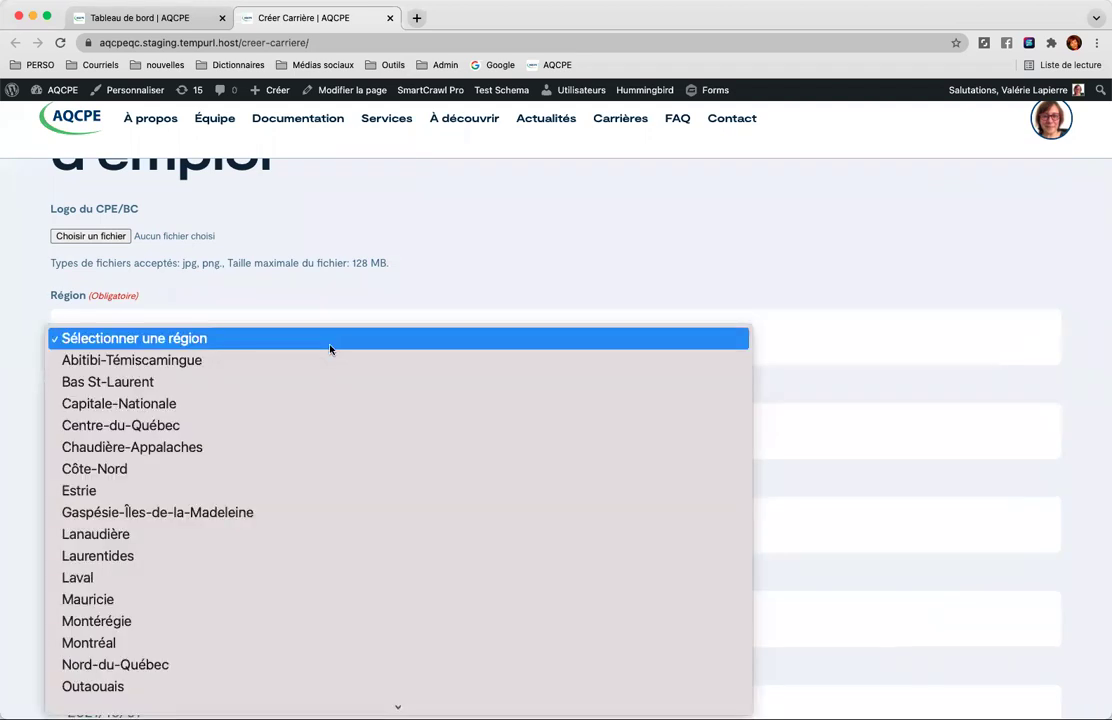
click(146, 383)
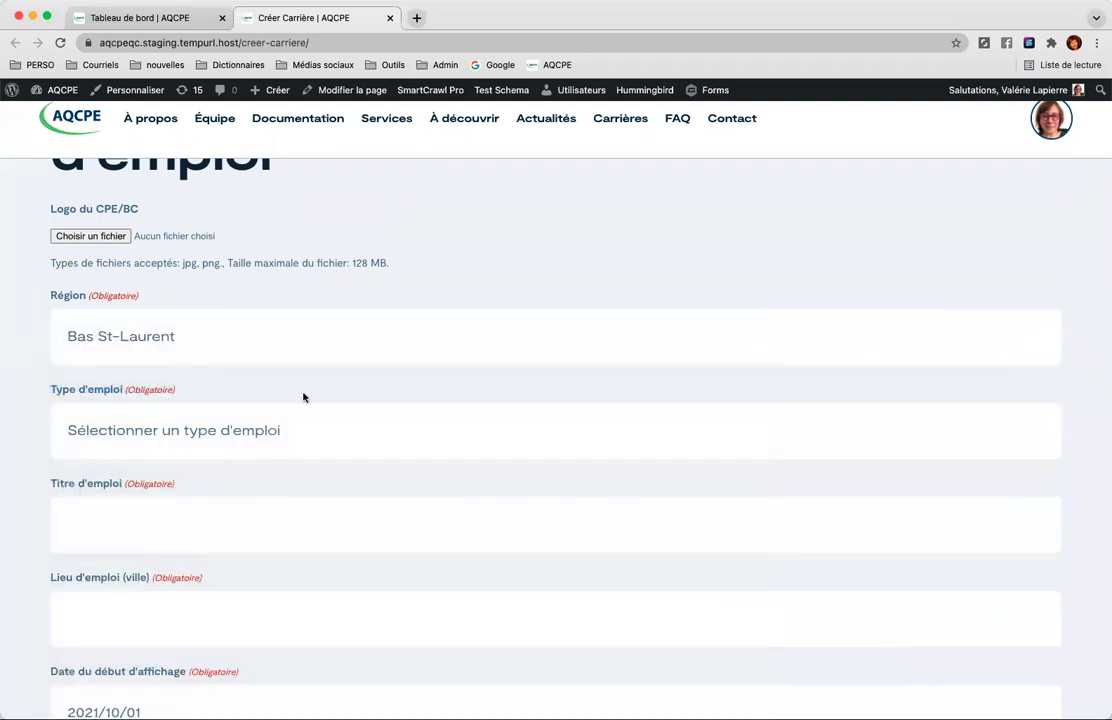
click(265, 338)
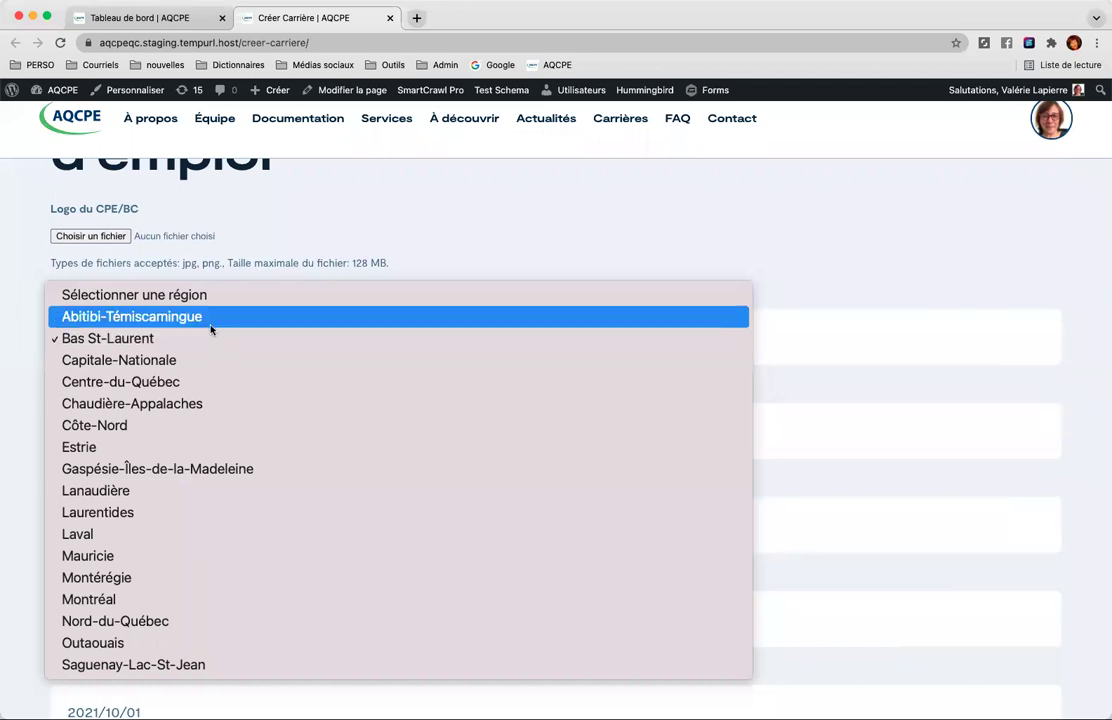
click(707, 245)
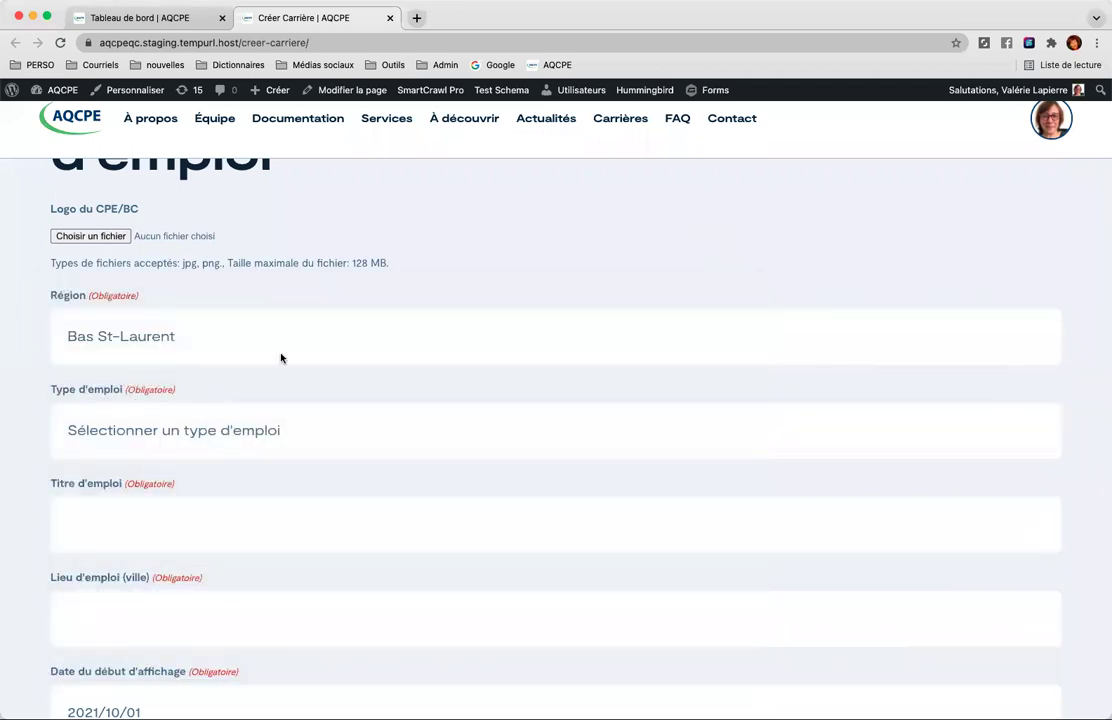
click(310, 429)
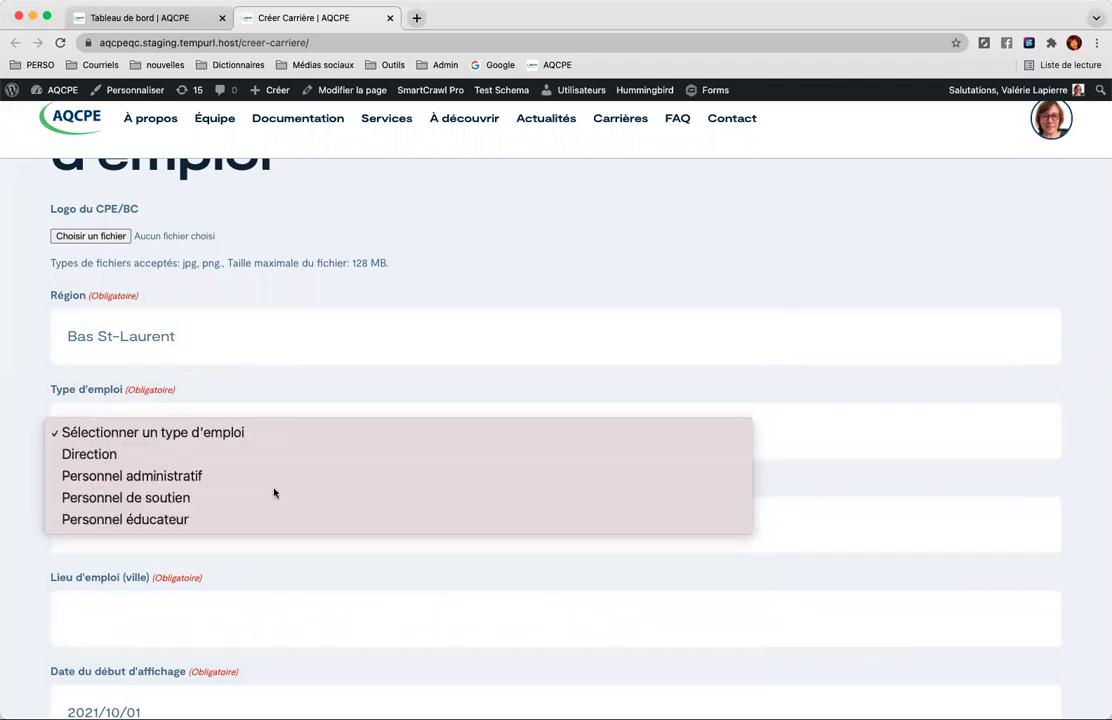
click(273, 494)
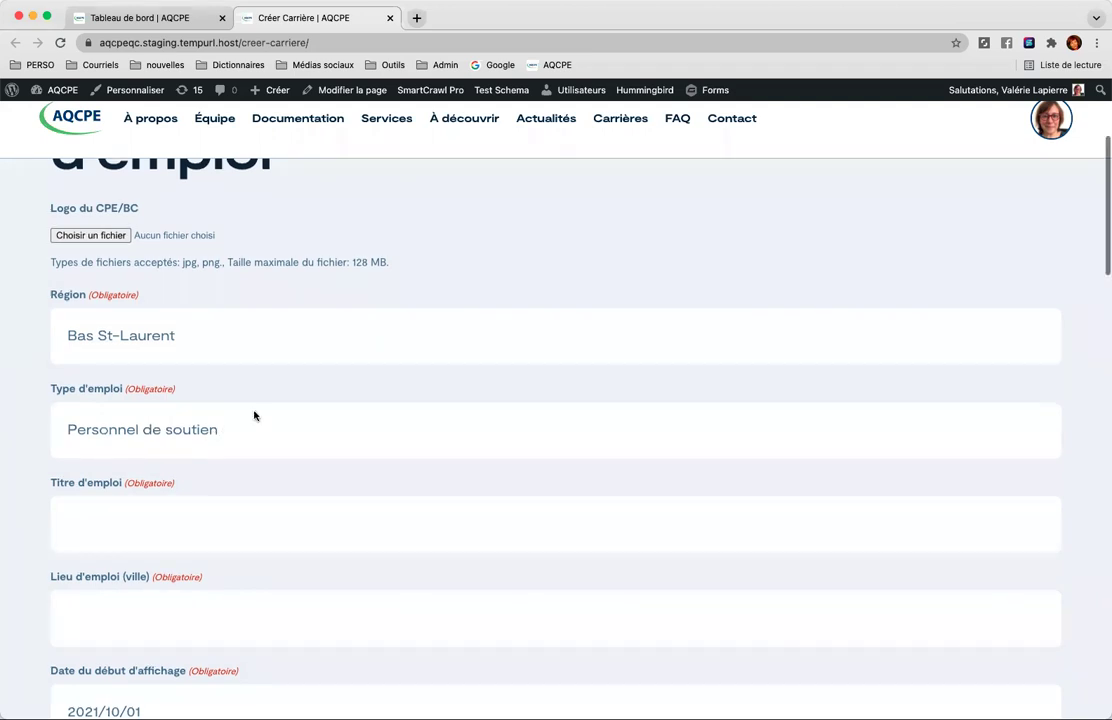
Close the new offer form without submitting it and preview the active "Éducatrice à la pouponnière" offer from the dashboard.
click(390, 19)
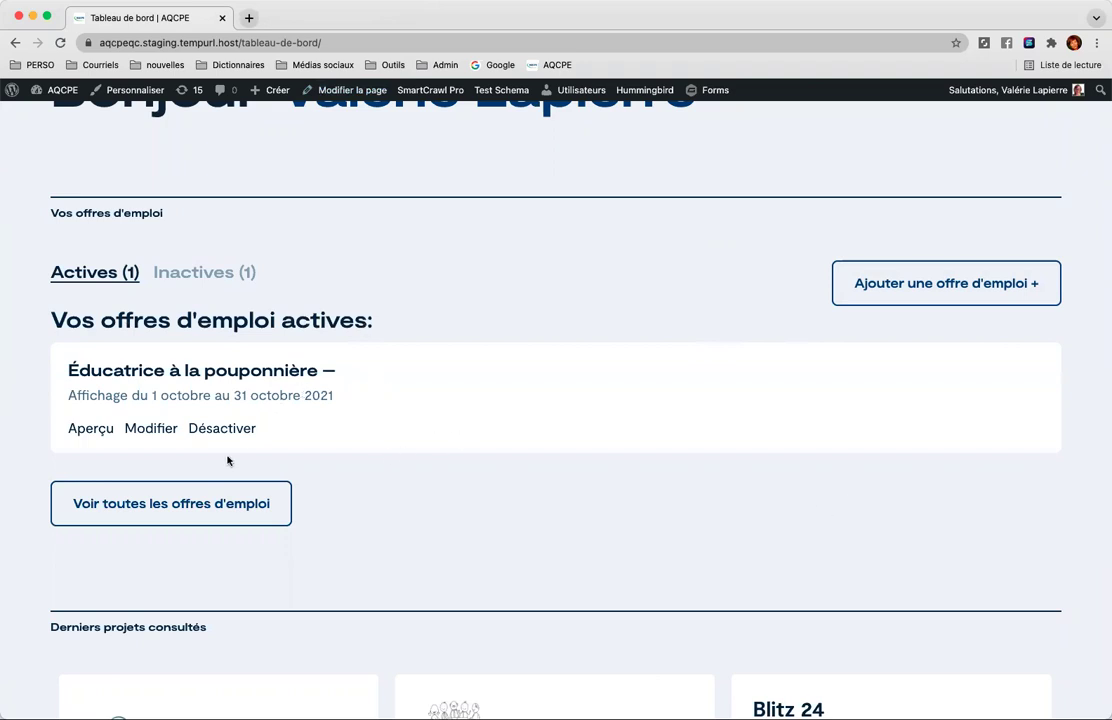
click(77, 437)
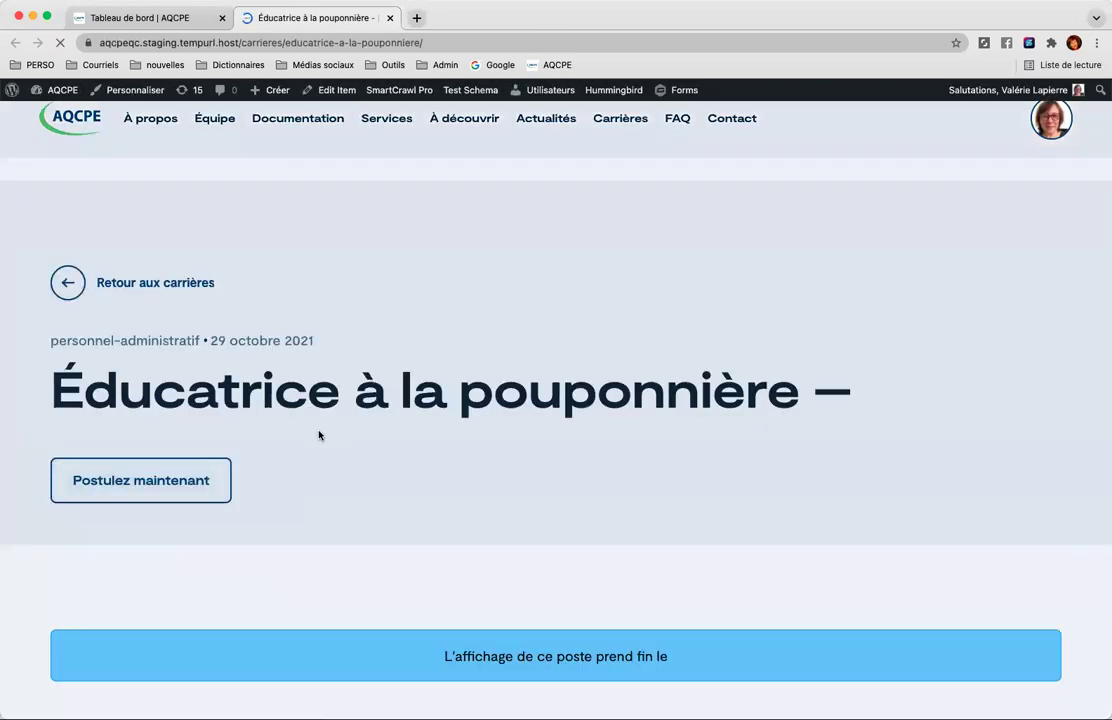
scroll(413, 437, down, 3)
scroll(415, 438, down, 1)
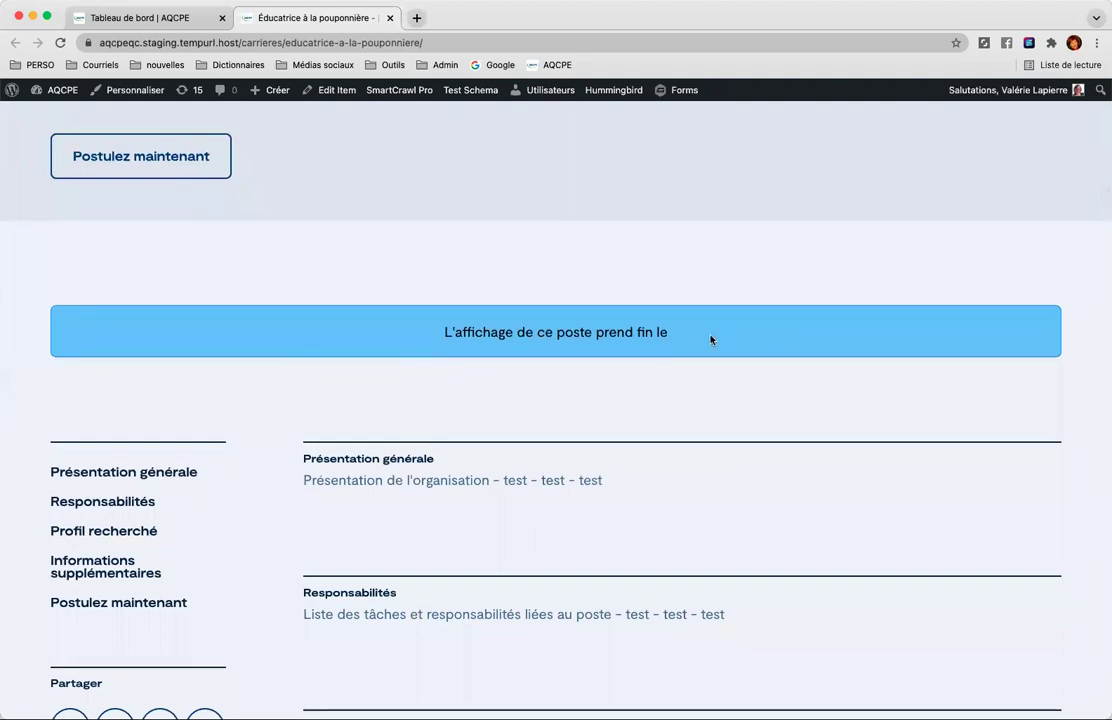
Examine the previewed "Éducatrice à la pouponnière" offer page, from its title and display-end banner through Informations supplémentaires.
scroll(711, 340, up, 3)
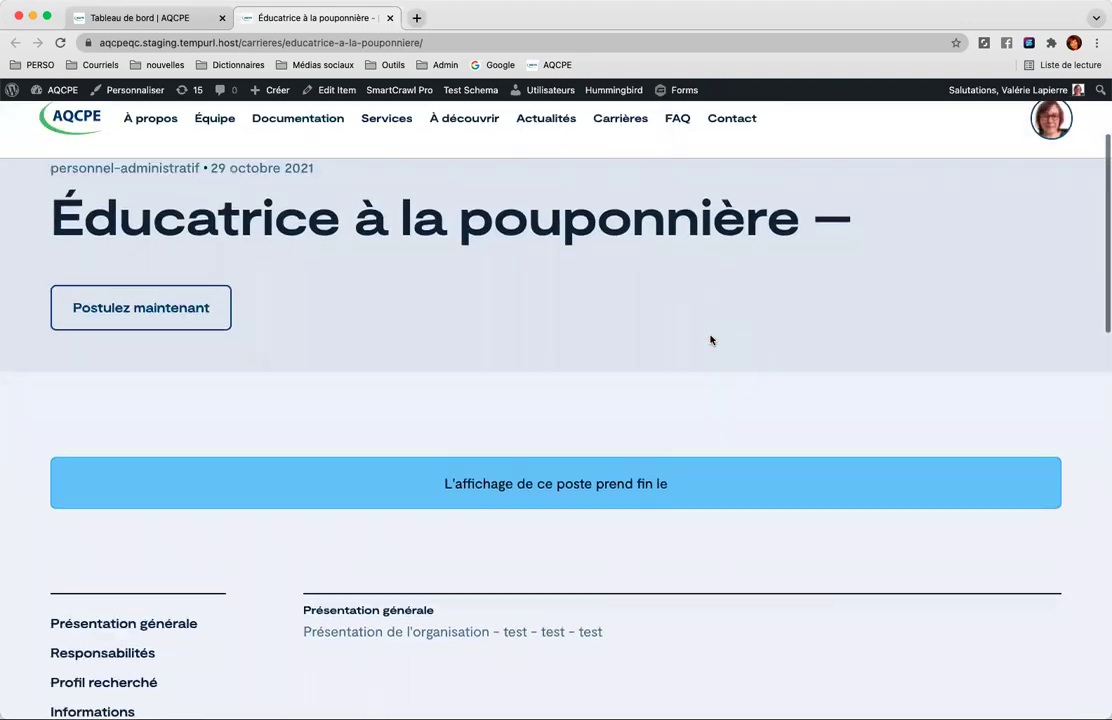
scroll(711, 340, down, 4)
scroll(711, 340, down, 5)
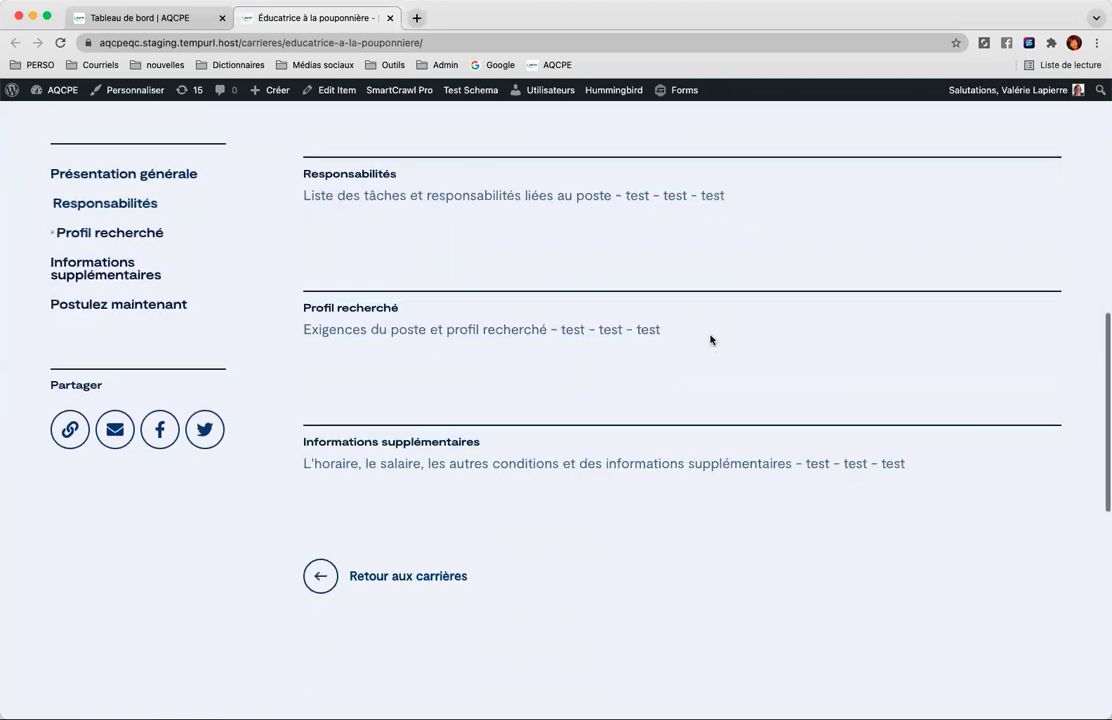
scroll(711, 340, up, 2)
scroll(711, 340, up, 9)
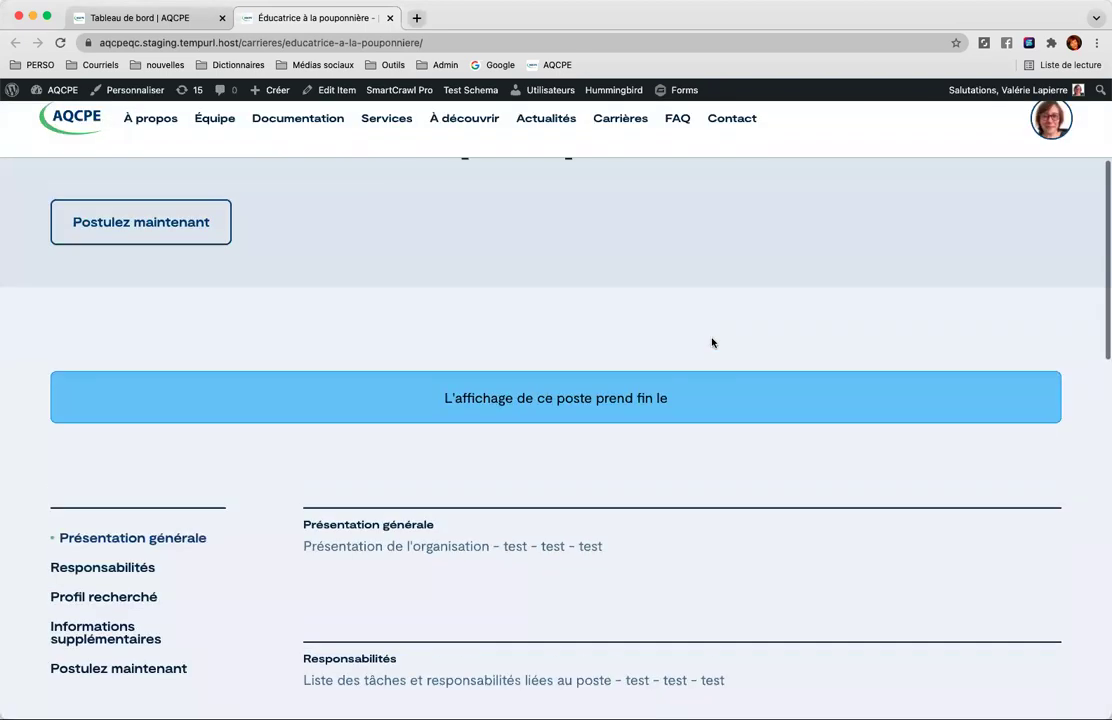
Return to the member dashboard and highlight the display period of the active "Éducatrice à la pouponnière" offer.
click(130, 18)
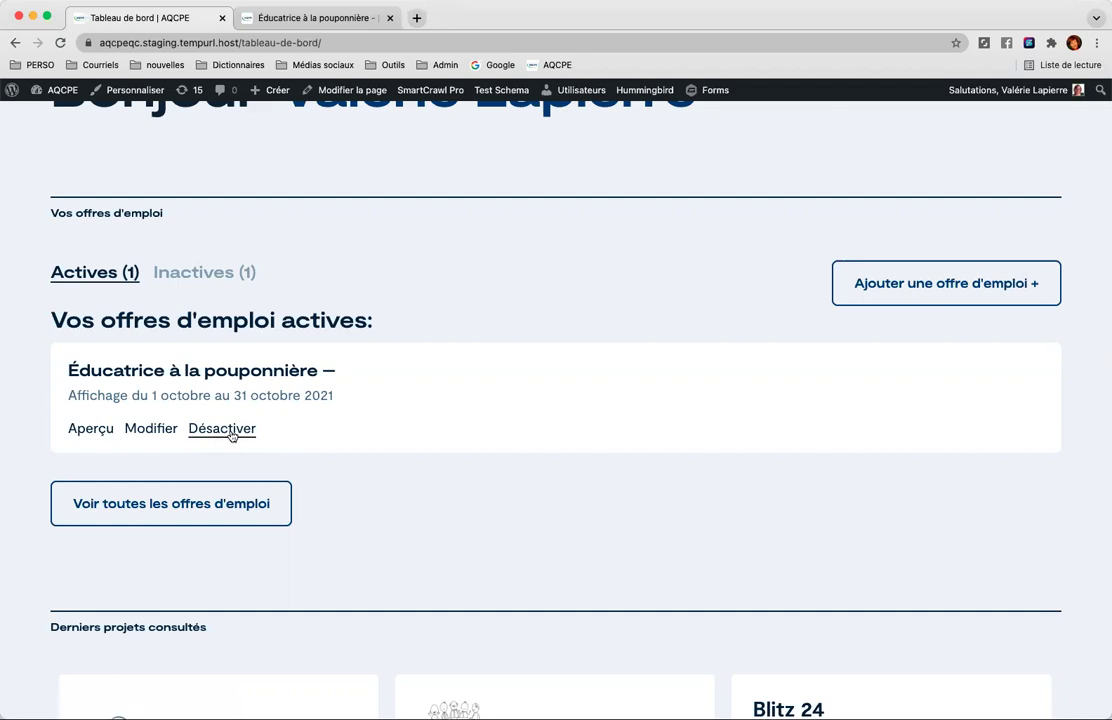
drag(70, 395, 335, 399)
click(366, 403)
drag(335, 397, 66, 395)
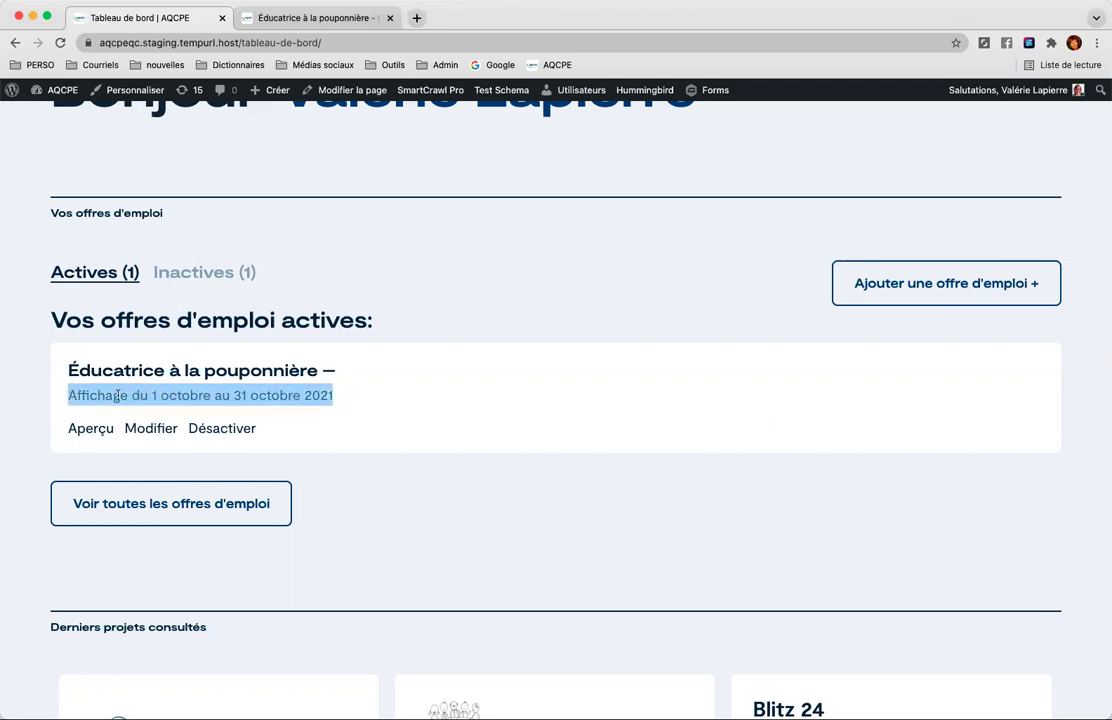
click(357, 410)
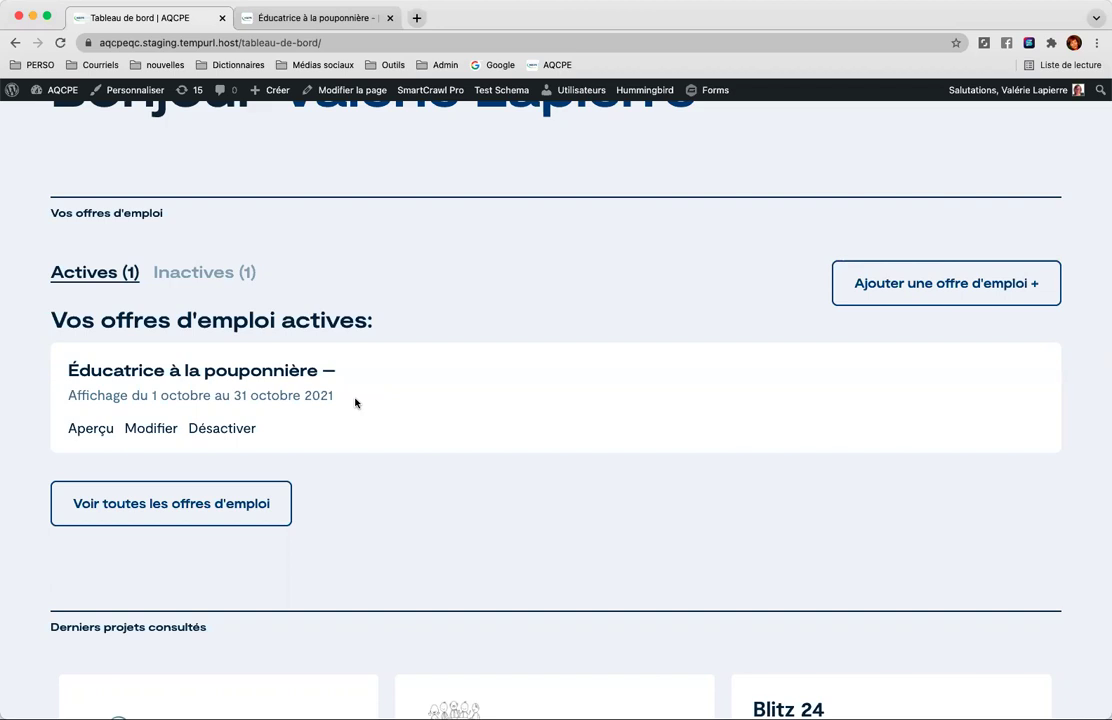
drag(333, 396, 229, 396)
click(244, 394)
drag(340, 396, 64, 395)
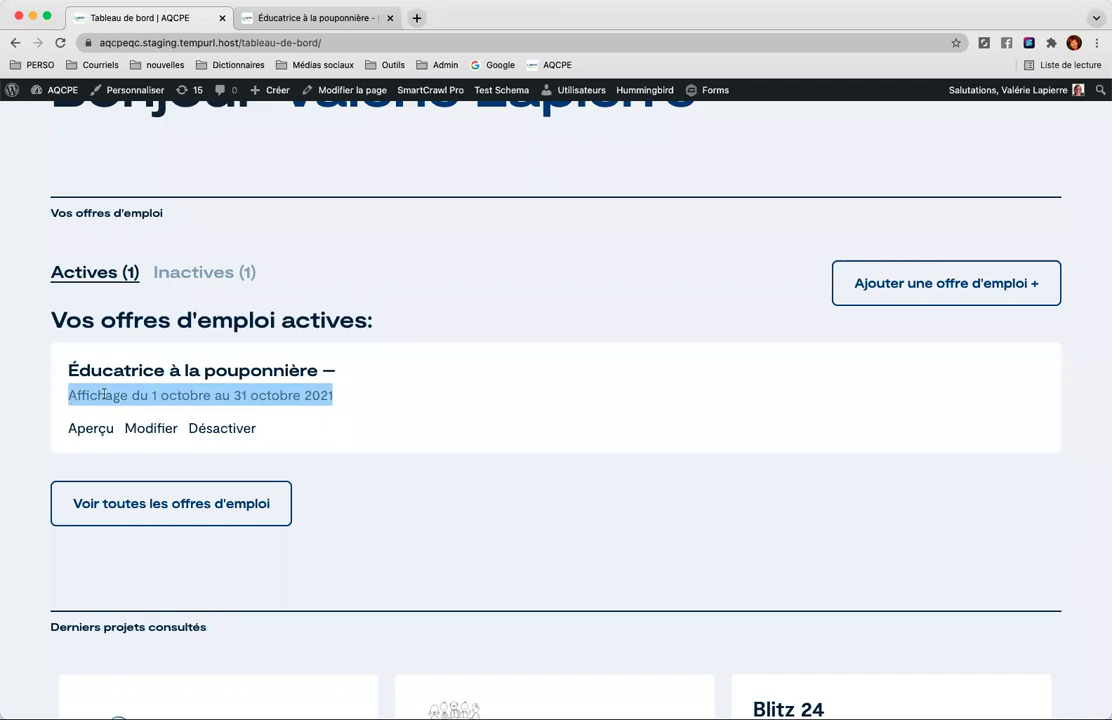
click(270, 392)
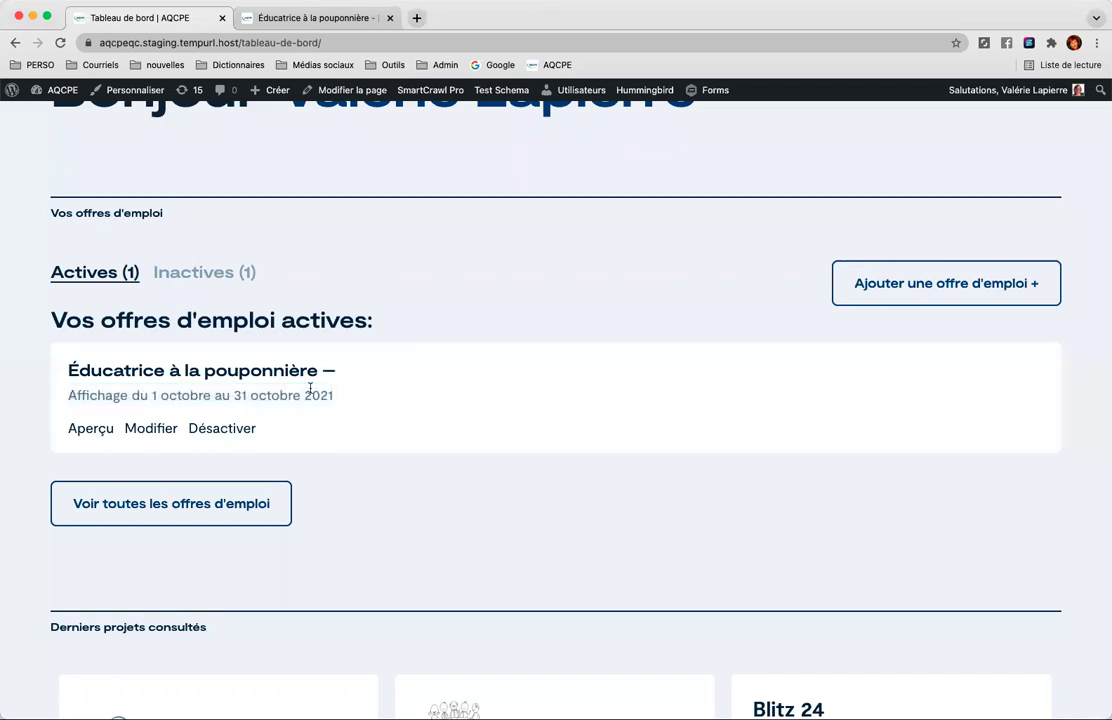
Review the inactive job offers and the actions available for the "Secrétaire-comptable" posting, and return to the active offers.
click(212, 272)
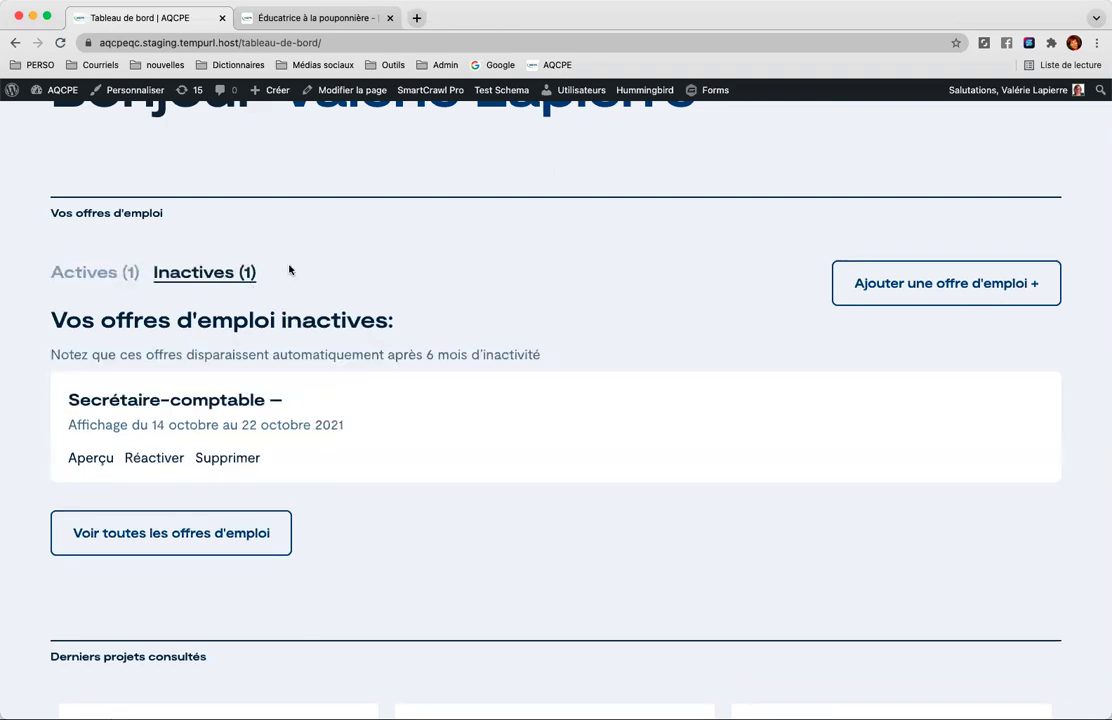
scroll(414, 270, down, 1)
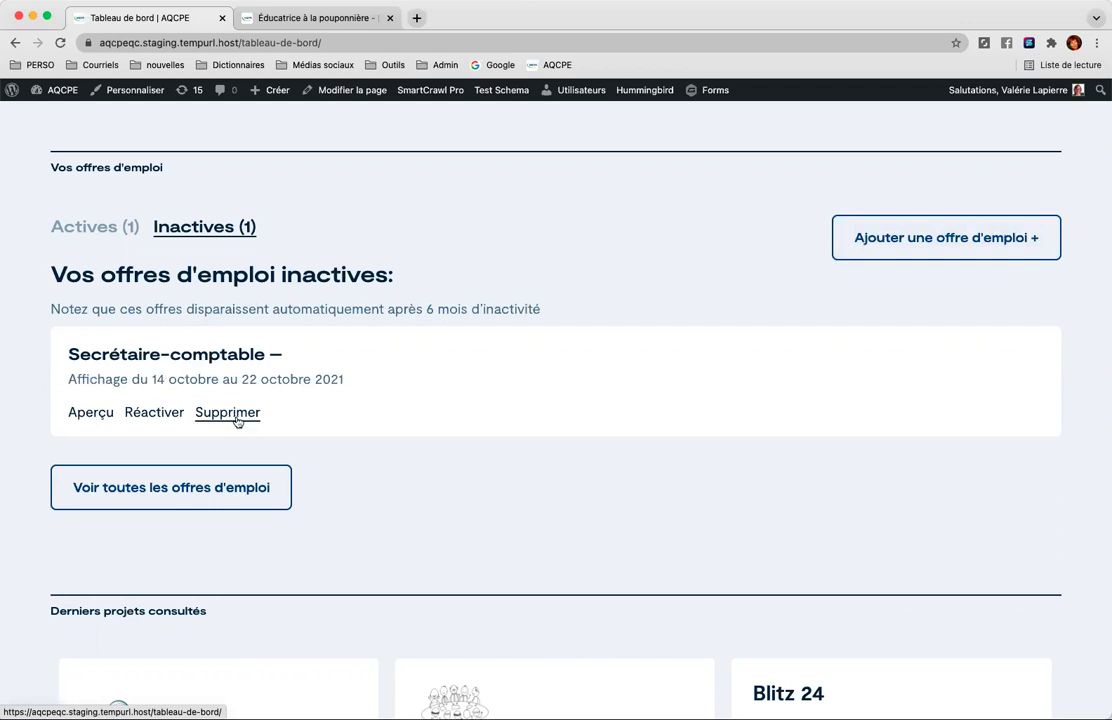
scroll(124, 330, down, 1)
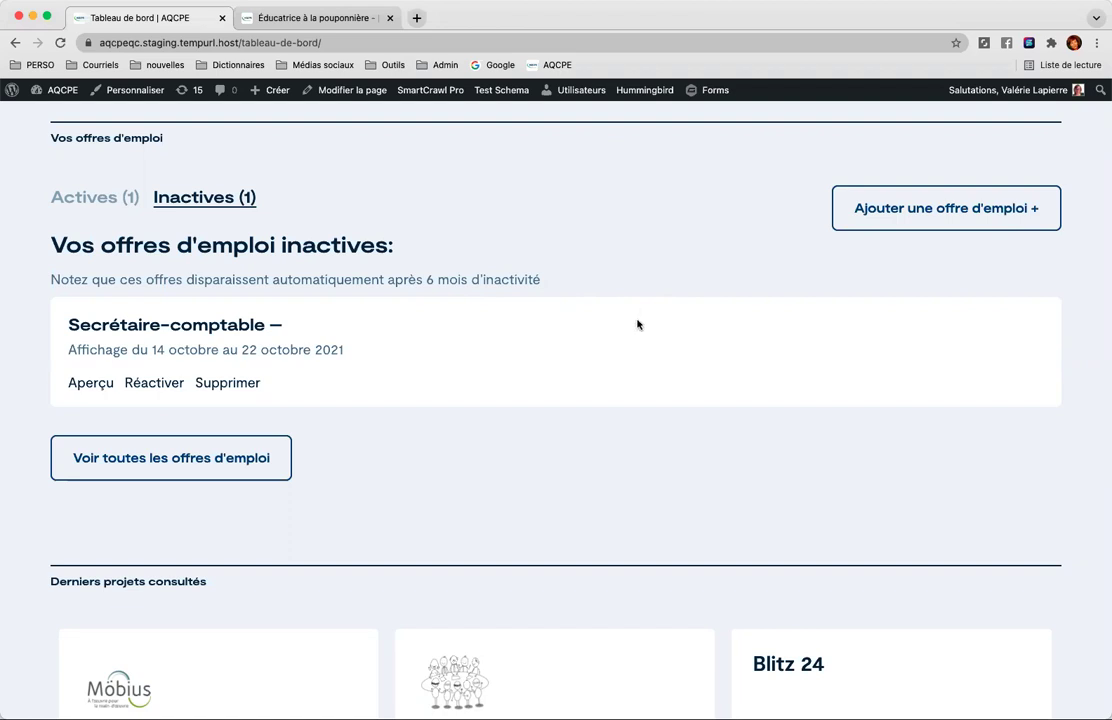
click(100, 197)
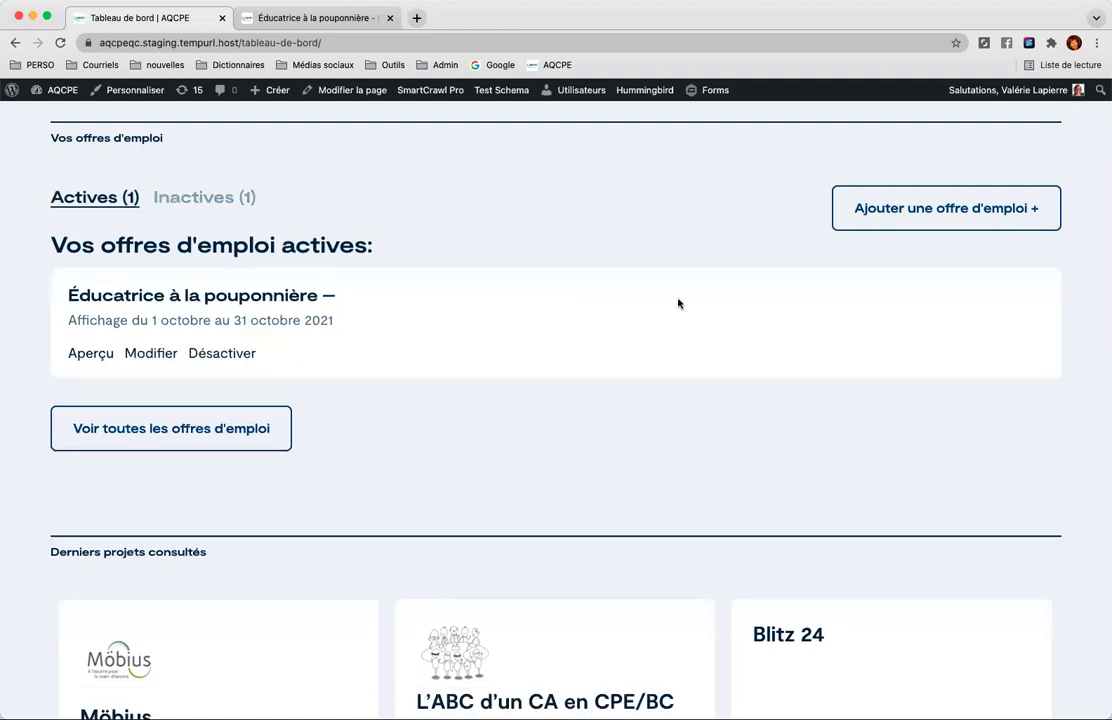